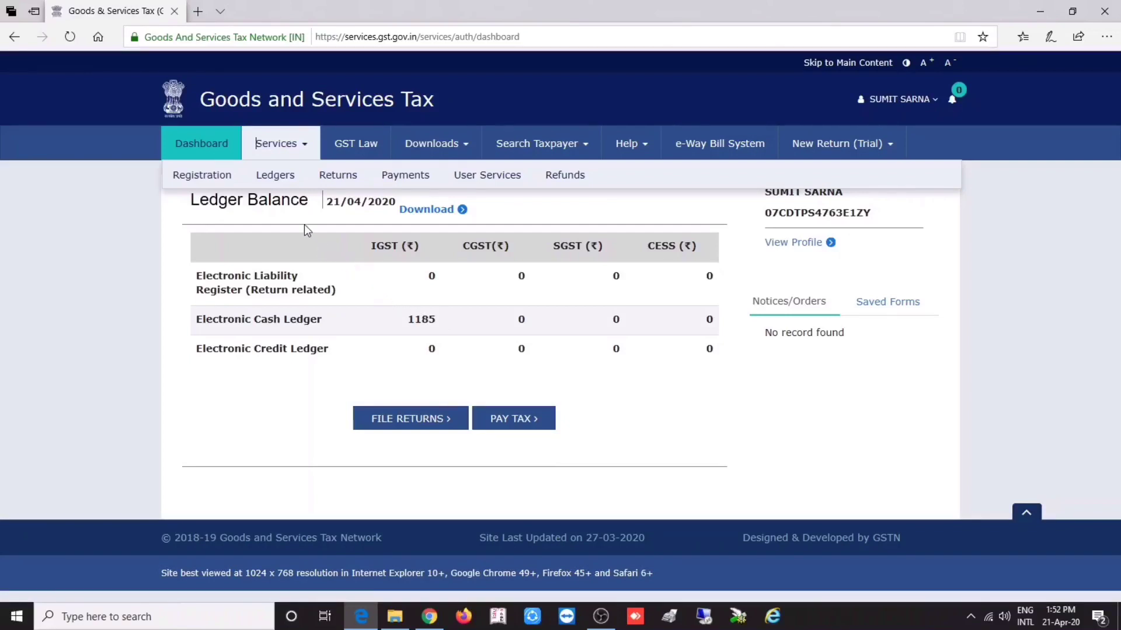
Open the Electronic Cash Ledger and start filing GST PMT-09 for transfer of amount.
mouse_move(292, 182)
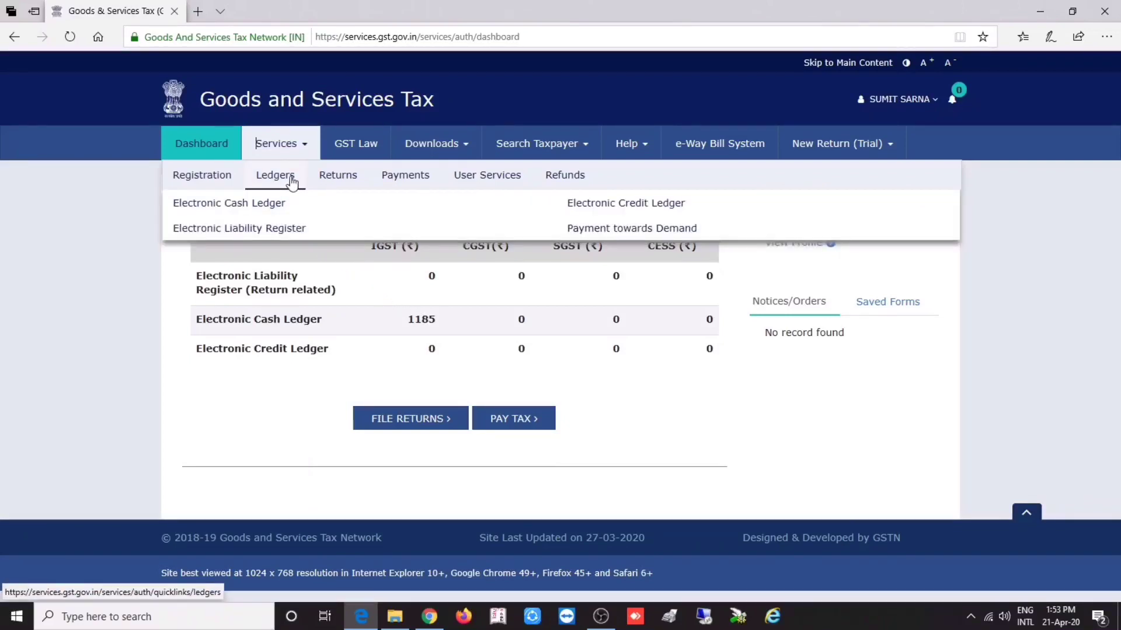
left_click(271, 202)
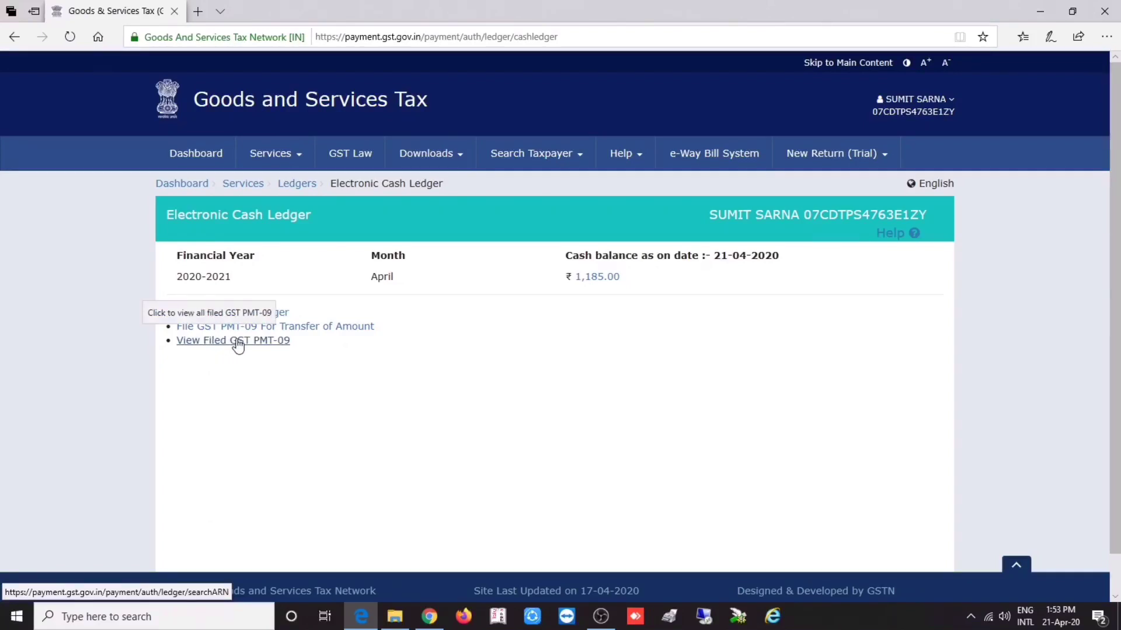
left_click(329, 329)
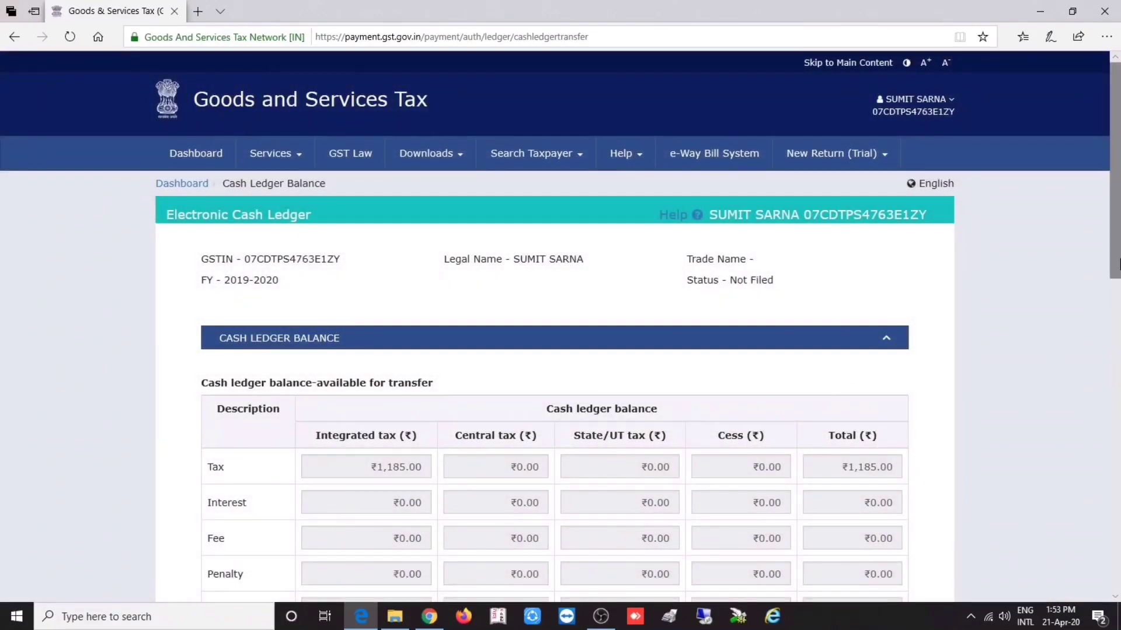
Examine the available and preview cash ledger balances and the major and minor head options for adding a transfer record.
left_click_drag(1117, 264, 1111, 501)
scroll(1111, 501, "up", 4)
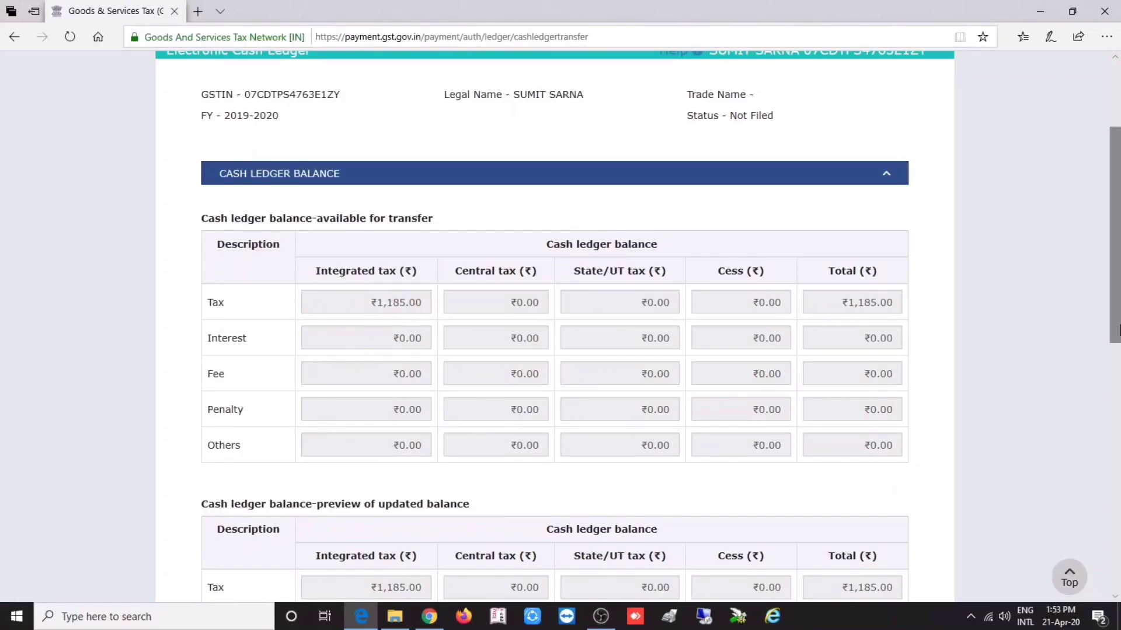
left_click_drag(1118, 299, 1113, 416)
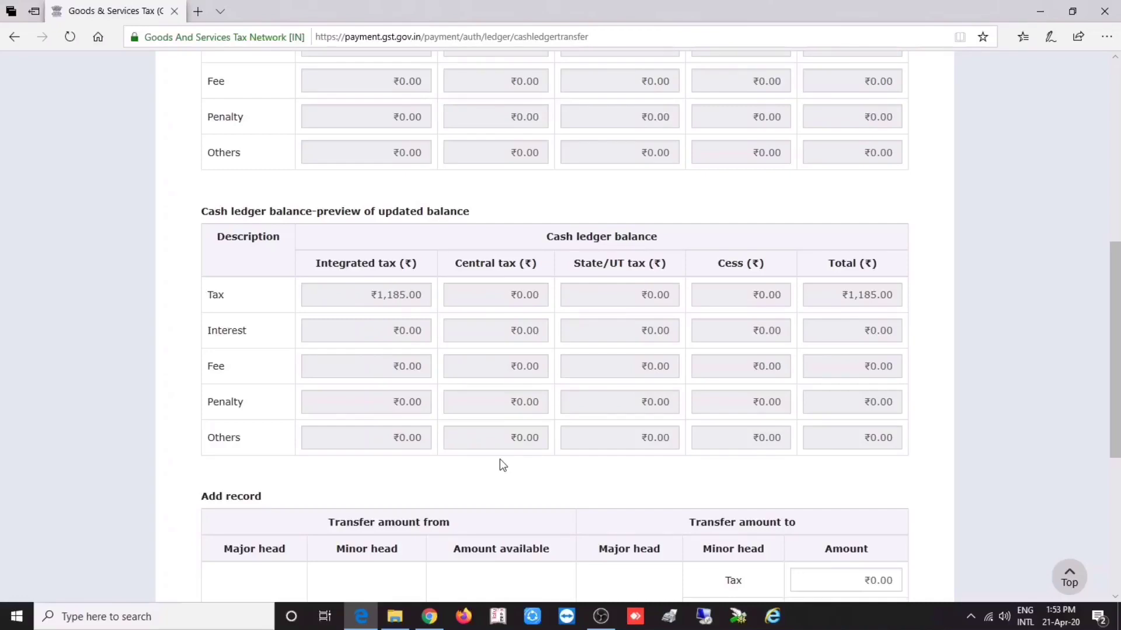
scroll(401, 323, "down", 5)
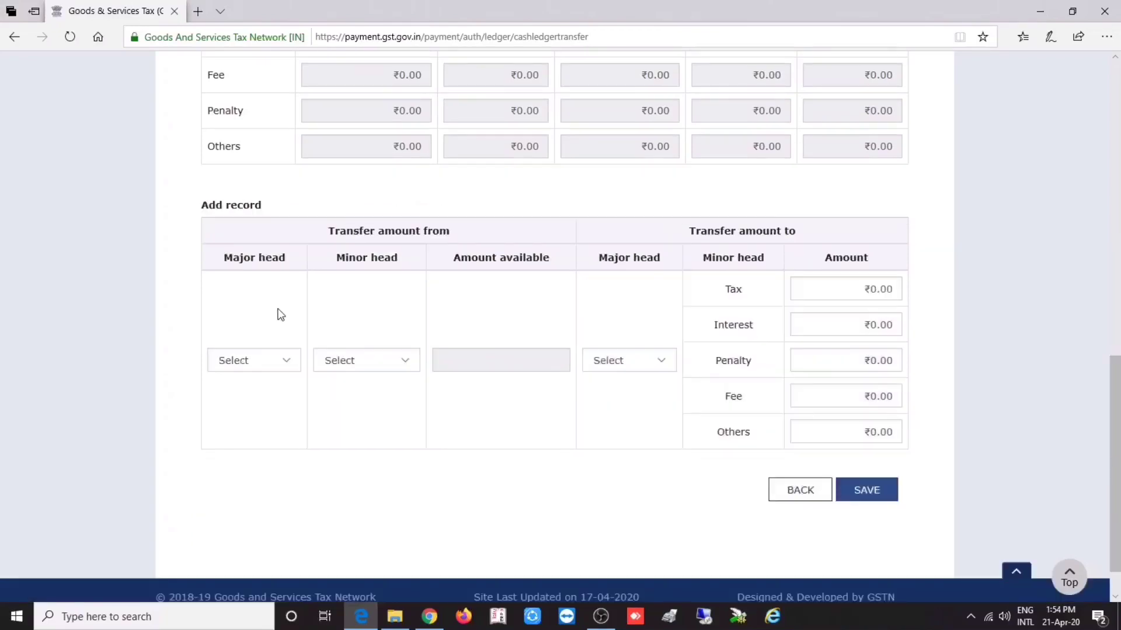
left_click(268, 367)
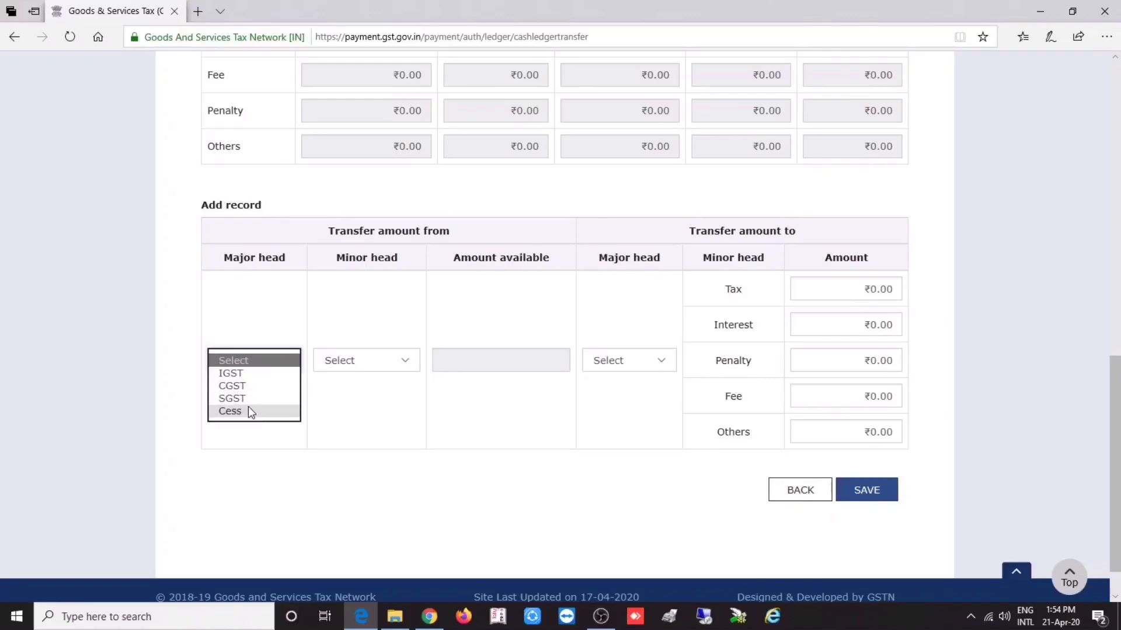
left_click(379, 429)
left_click(411, 361)
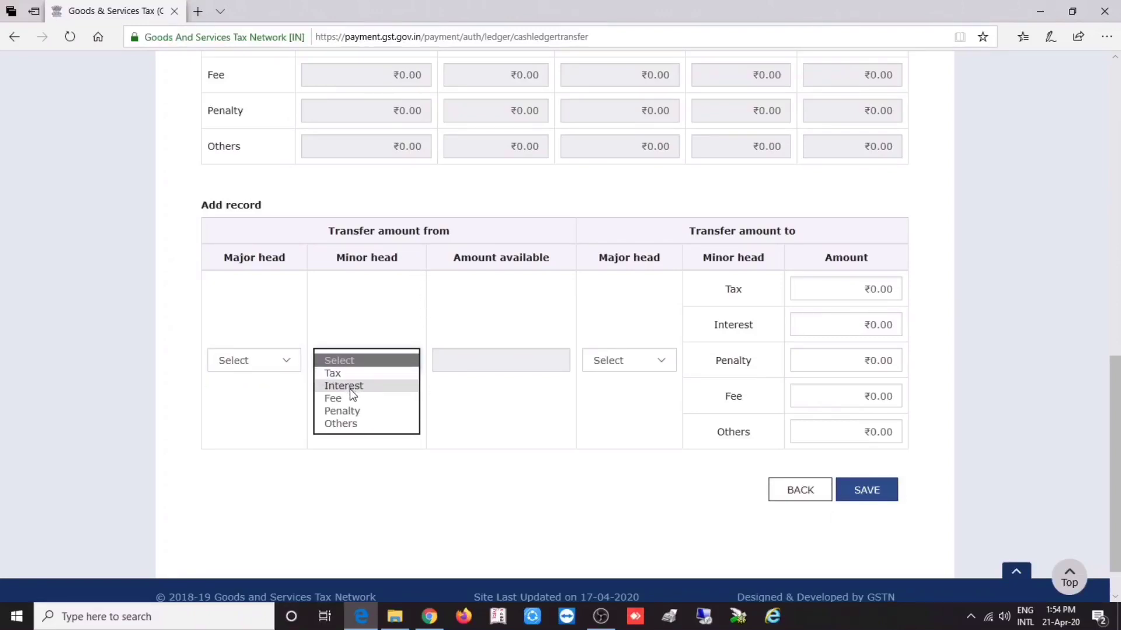
left_click(661, 362)
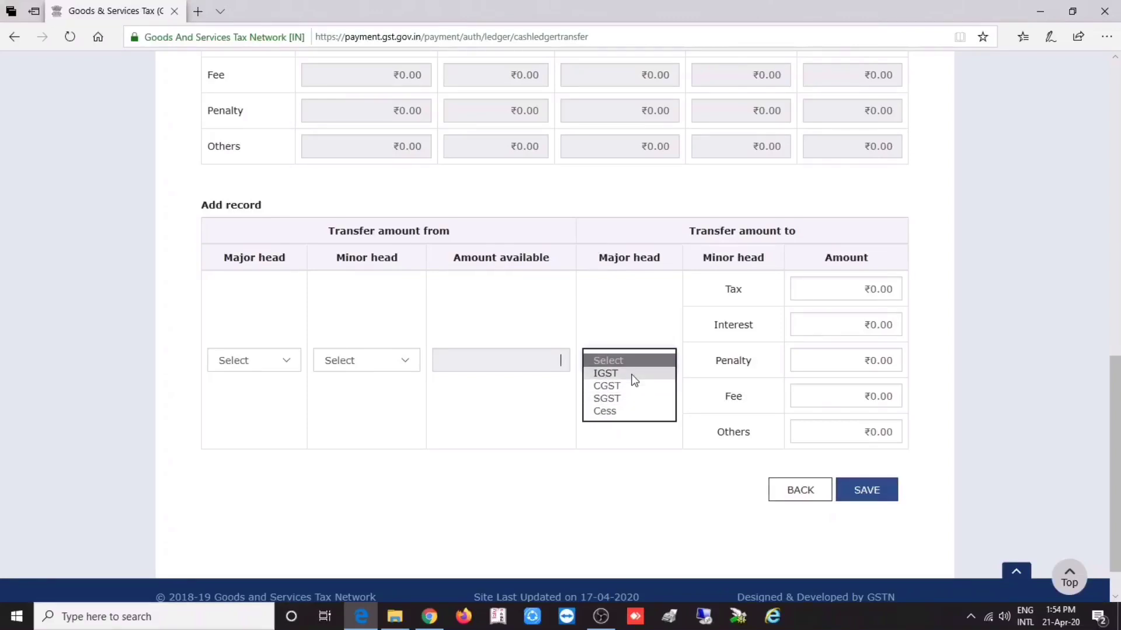
left_click(642, 431)
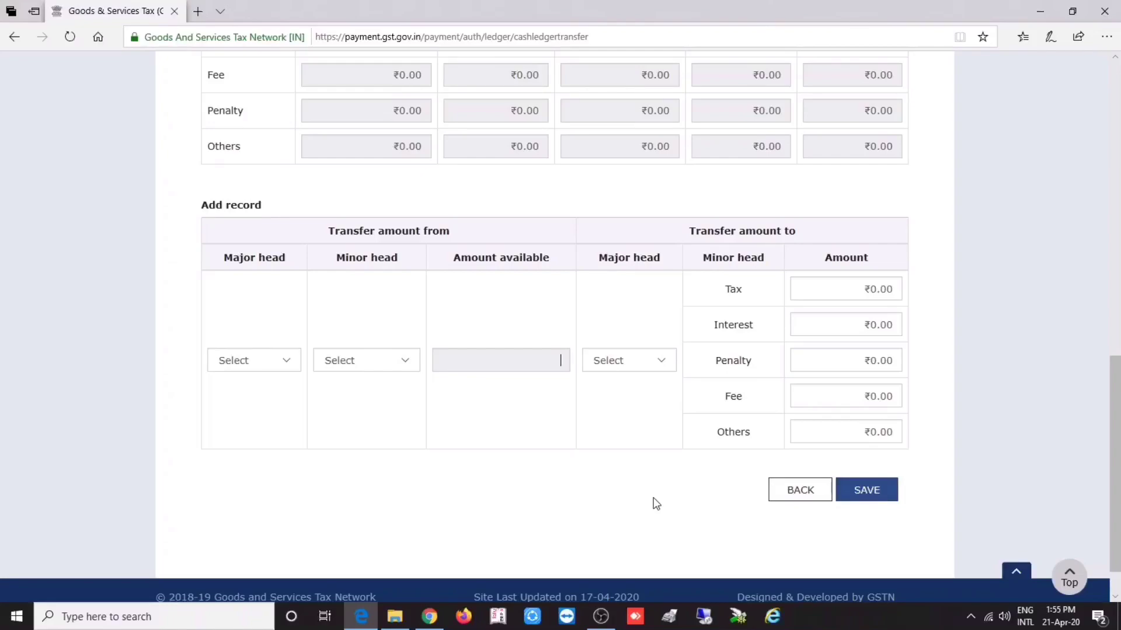
left_click_drag(1115, 478, 1117, 244)
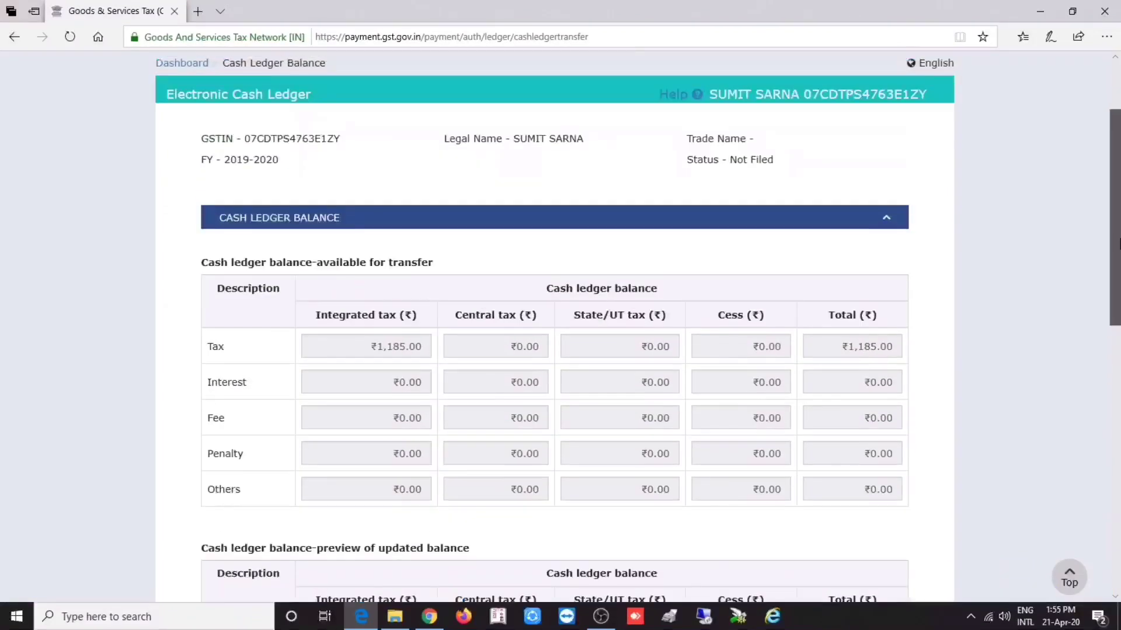
scroll(432, 399, "down", 1)
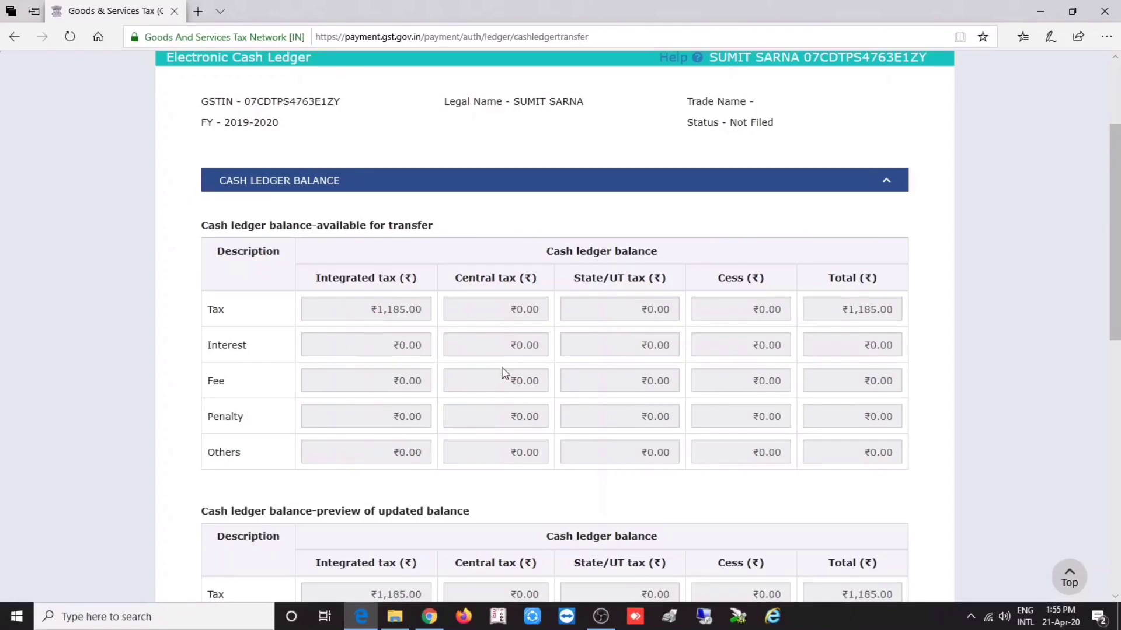
left_click(1112, 396)
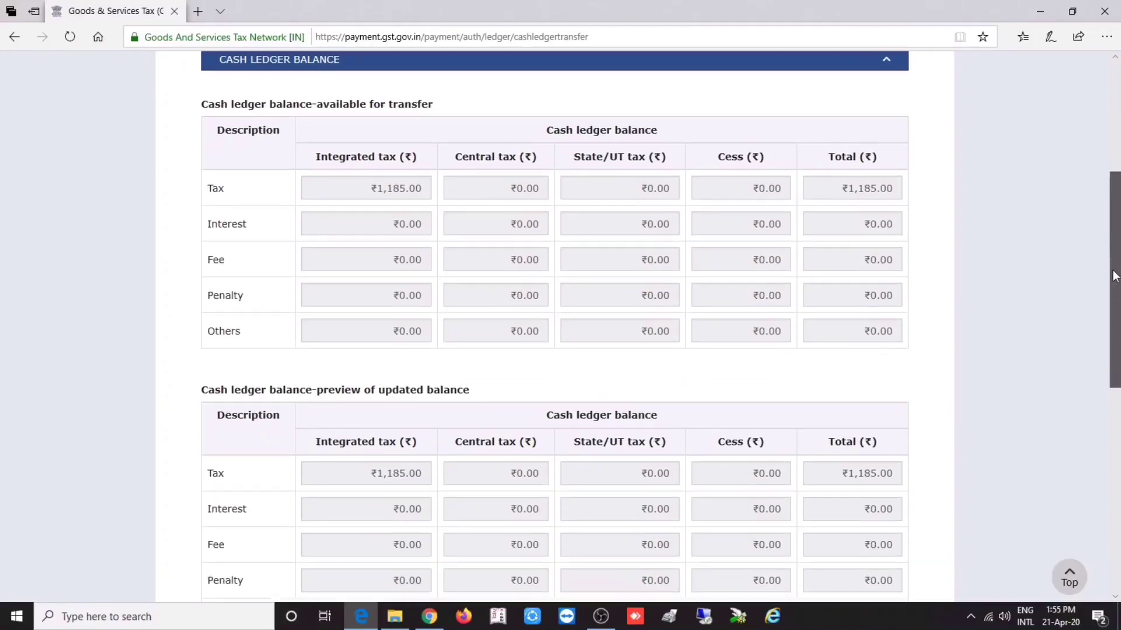
Set the source of the first transfer record to major head IGST and minor head Tax.
scroll(1112, 396, "down", 3)
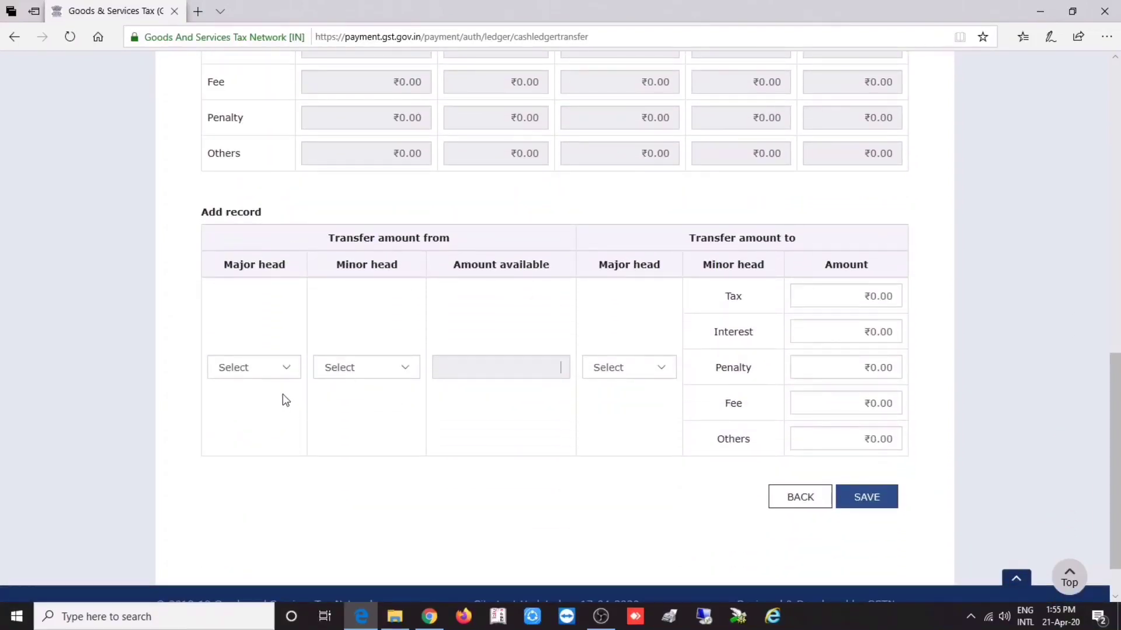
left_click(286, 367)
left_click(257, 380)
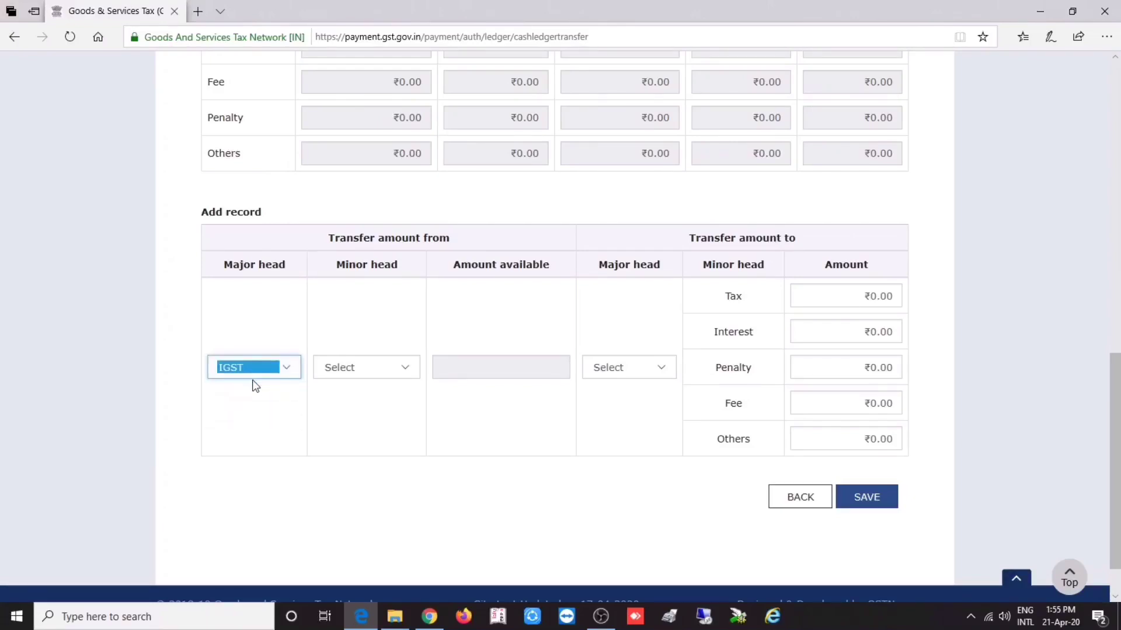
left_click(373, 368)
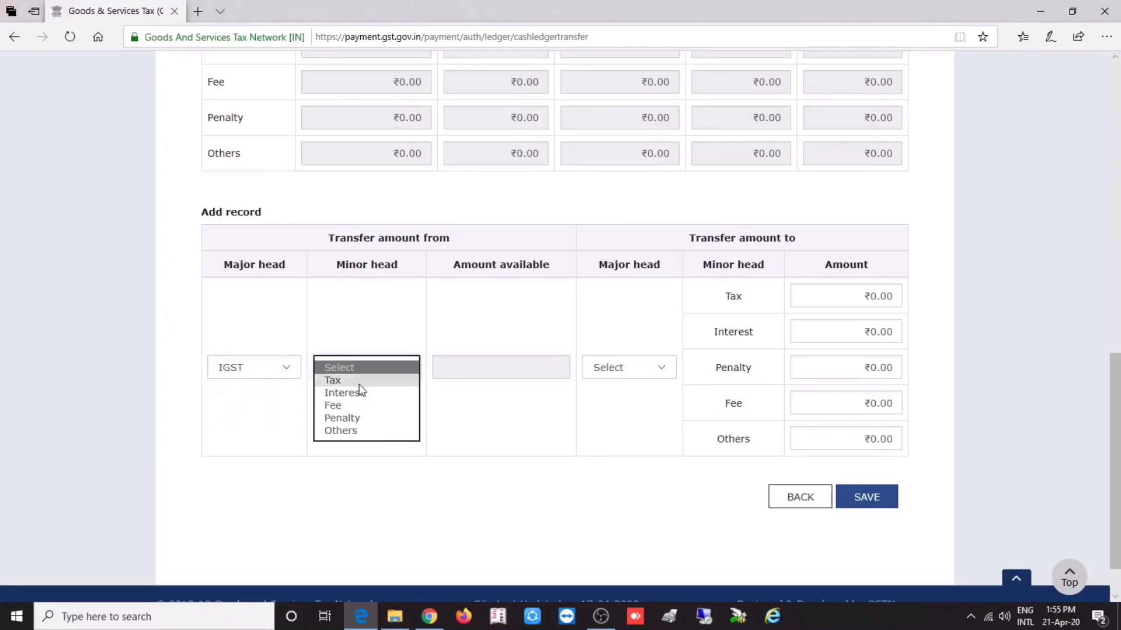
left_click(359, 381)
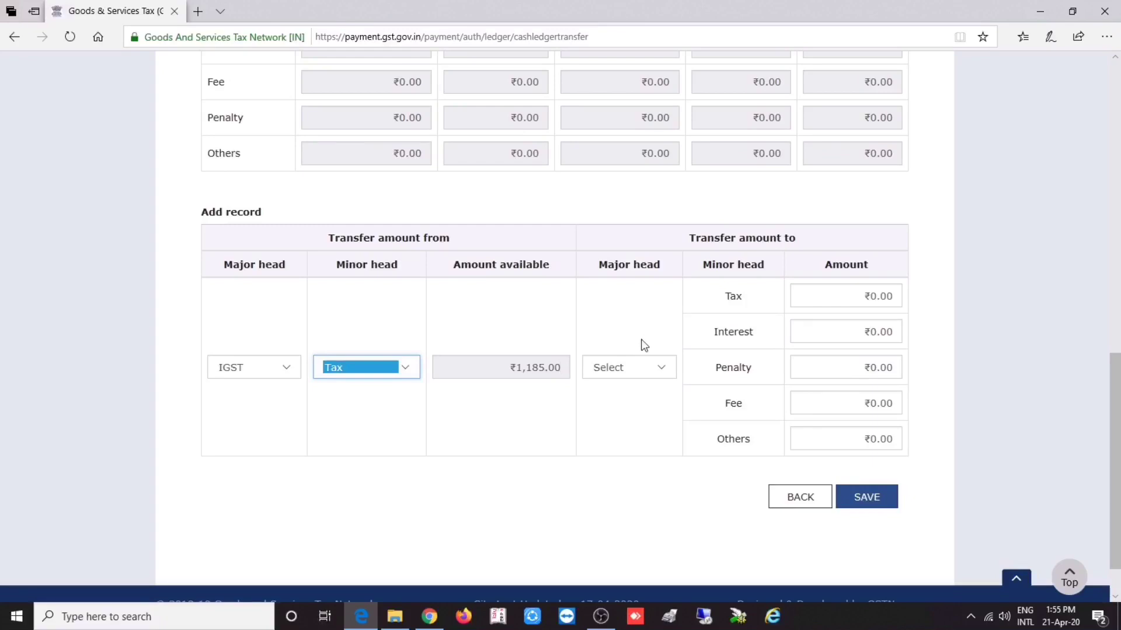
Allocate ₹592 to Tax under the CGST major head, then save the record and confirm the transfer.
left_click(657, 374)
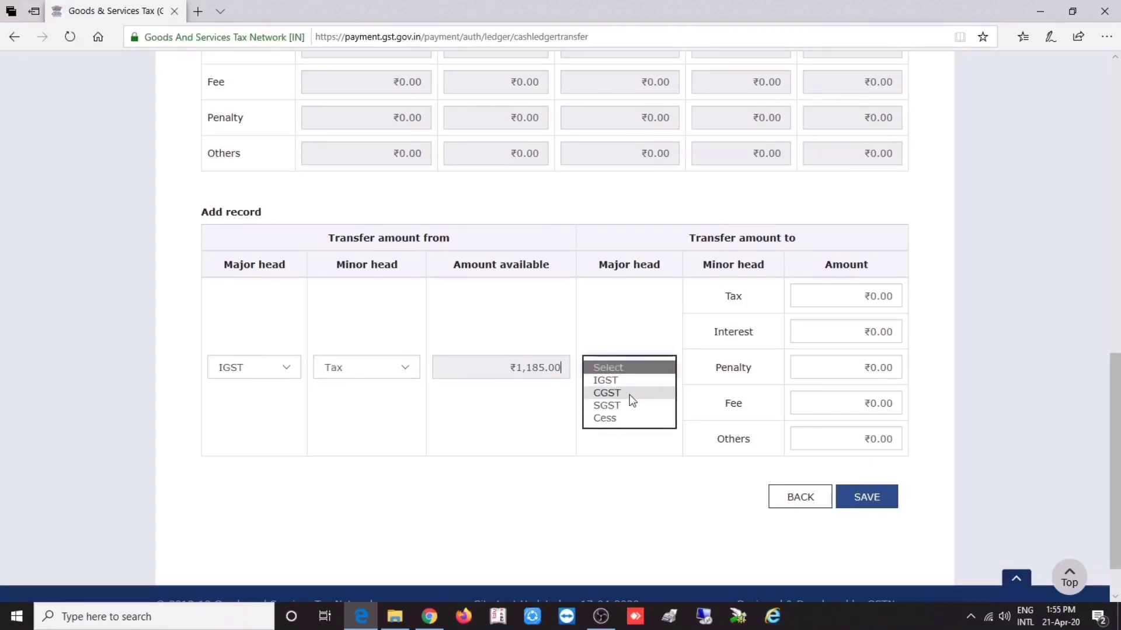
left_click(629, 393)
left_click(852, 298)
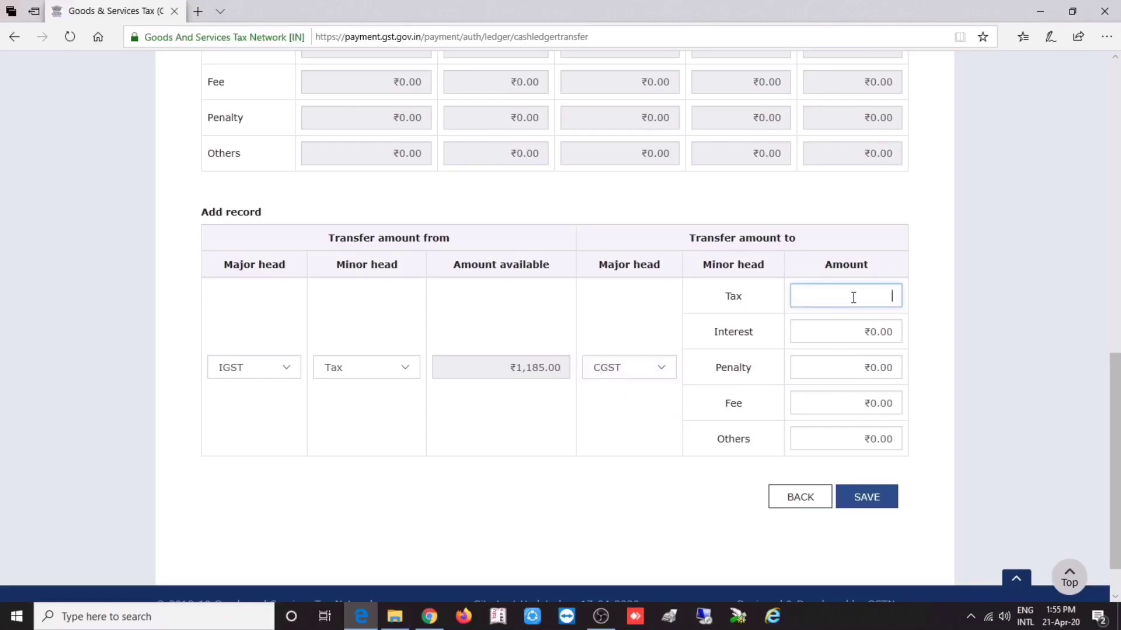
type("92")
left_click(647, 509)
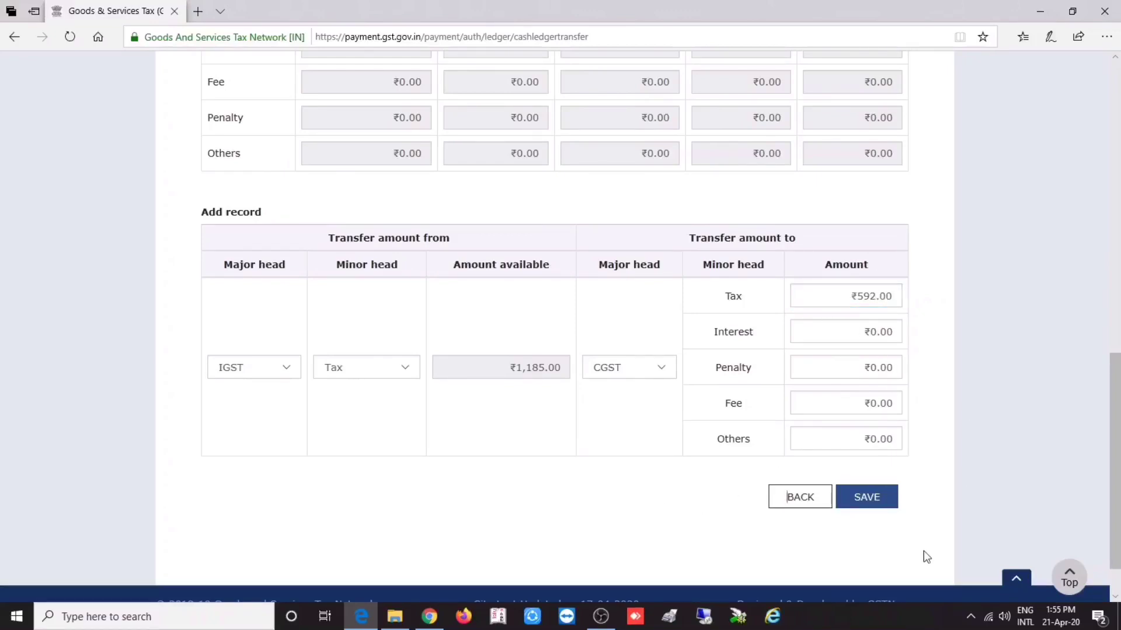
left_click(867, 503)
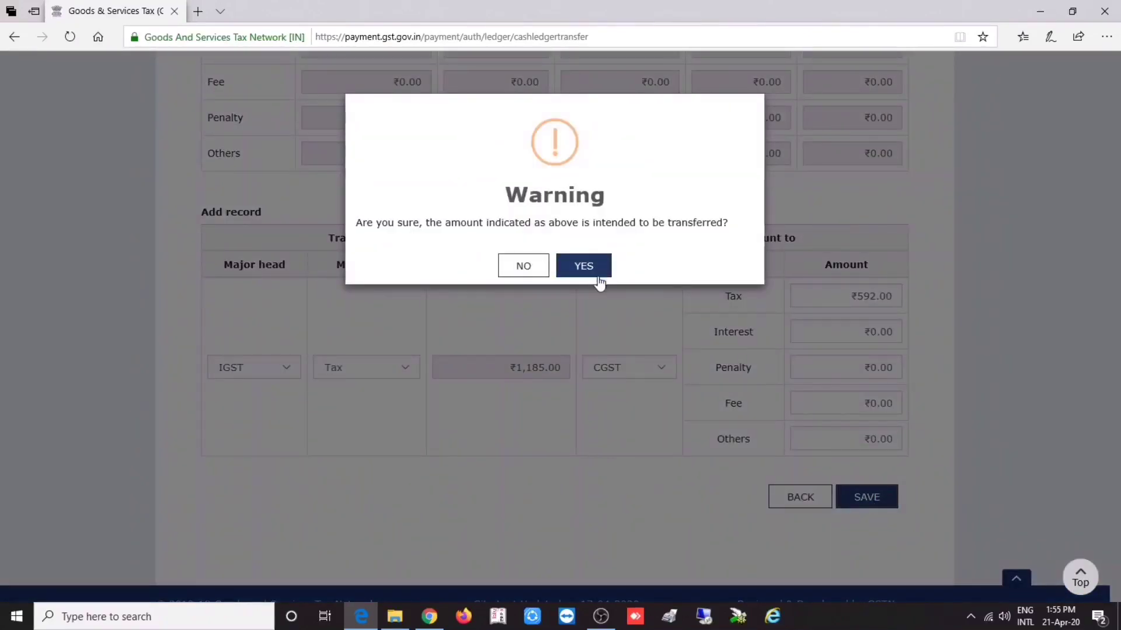
left_click(599, 270)
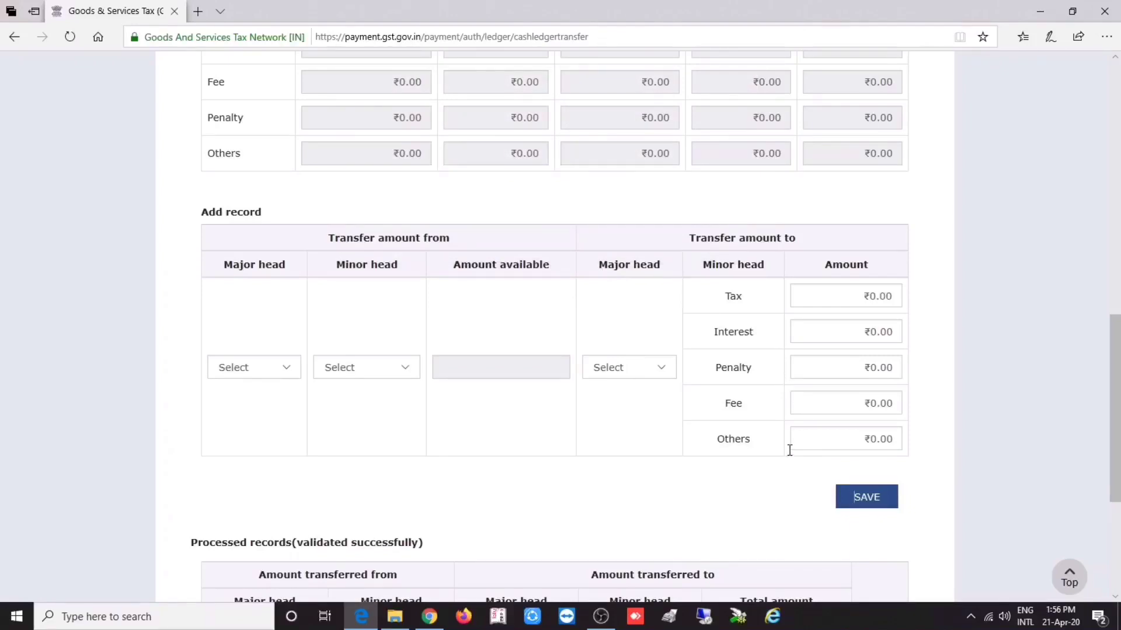
Start a second transfer record with IGST as the source major head and Tax as its minor head.
scroll(789, 455, "down", 4)
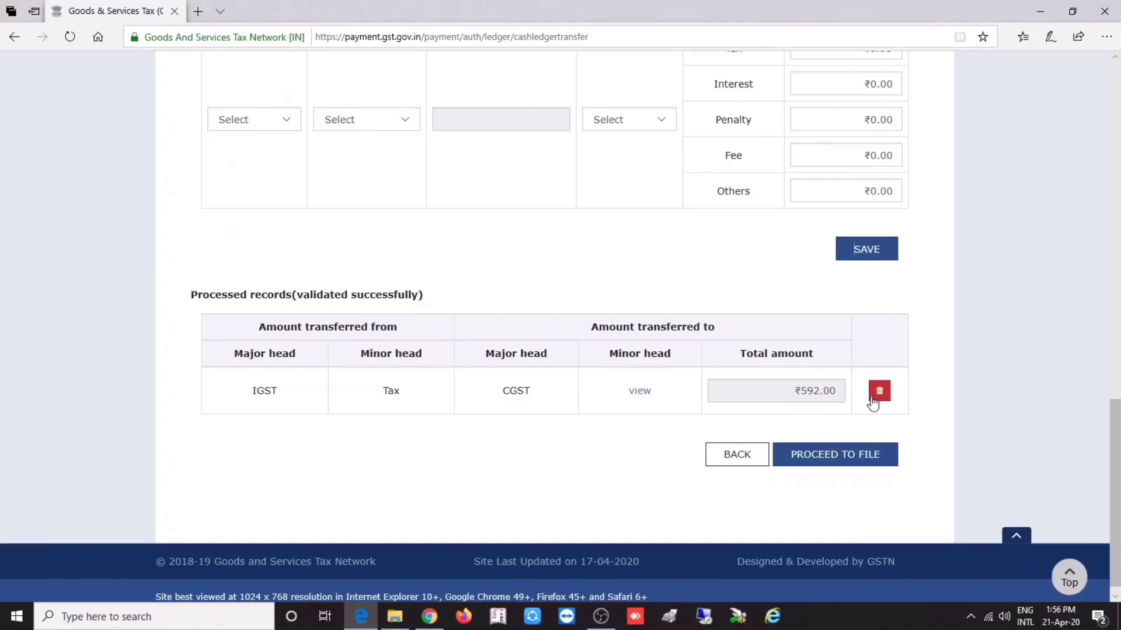
left_click_drag(1115, 466, 1117, 388)
scroll(1118, 388, "up", 6)
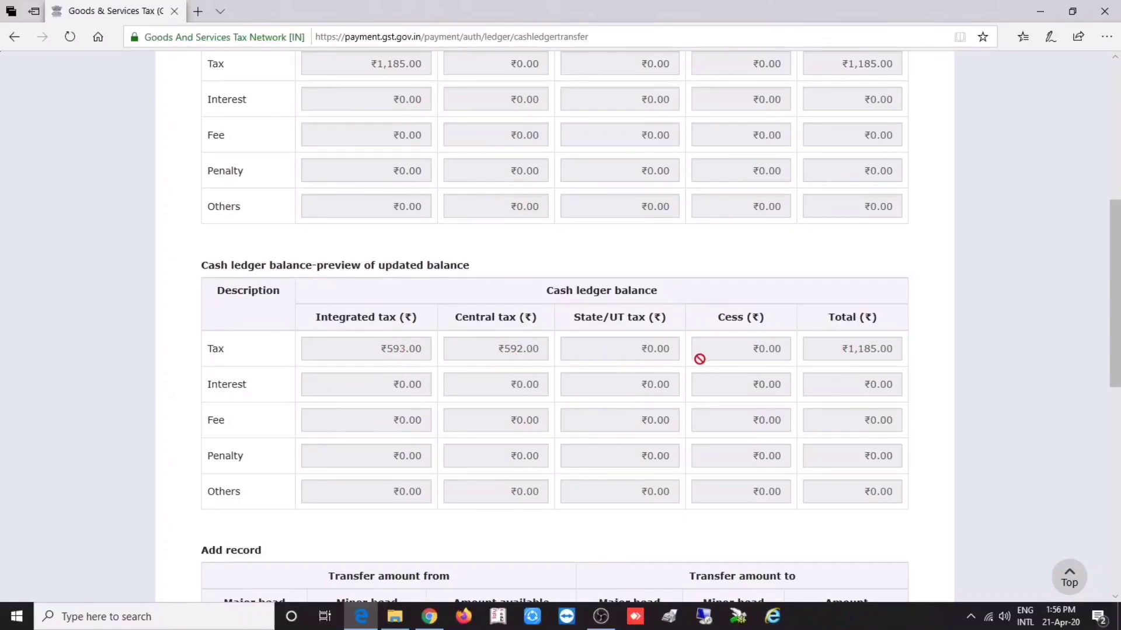
left_click_drag(1114, 333, 1114, 467)
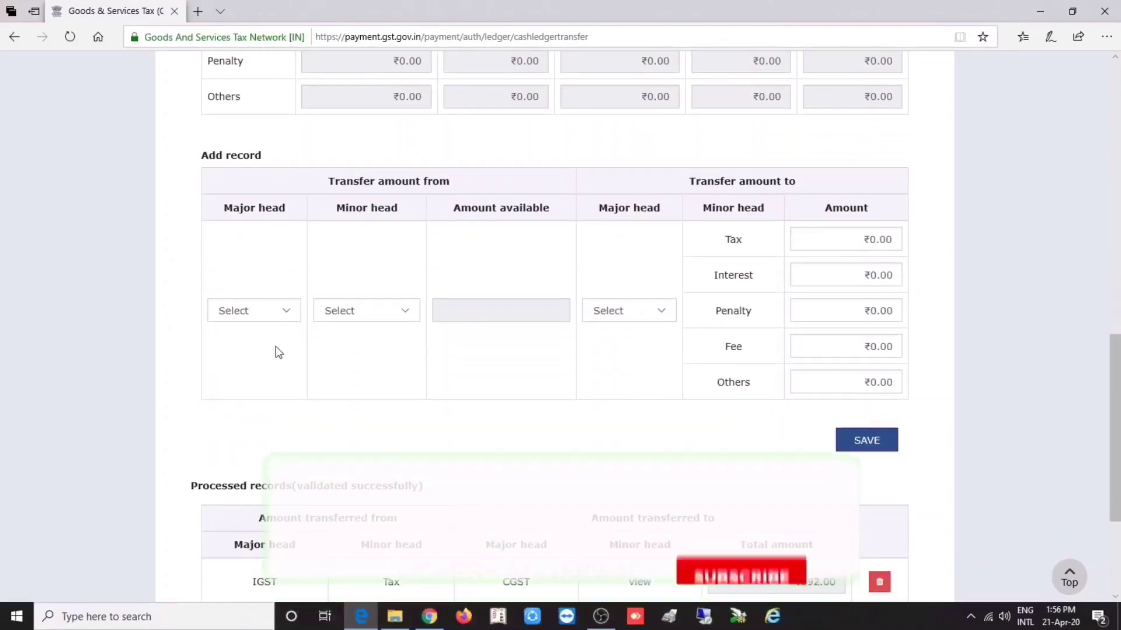
left_click(283, 310)
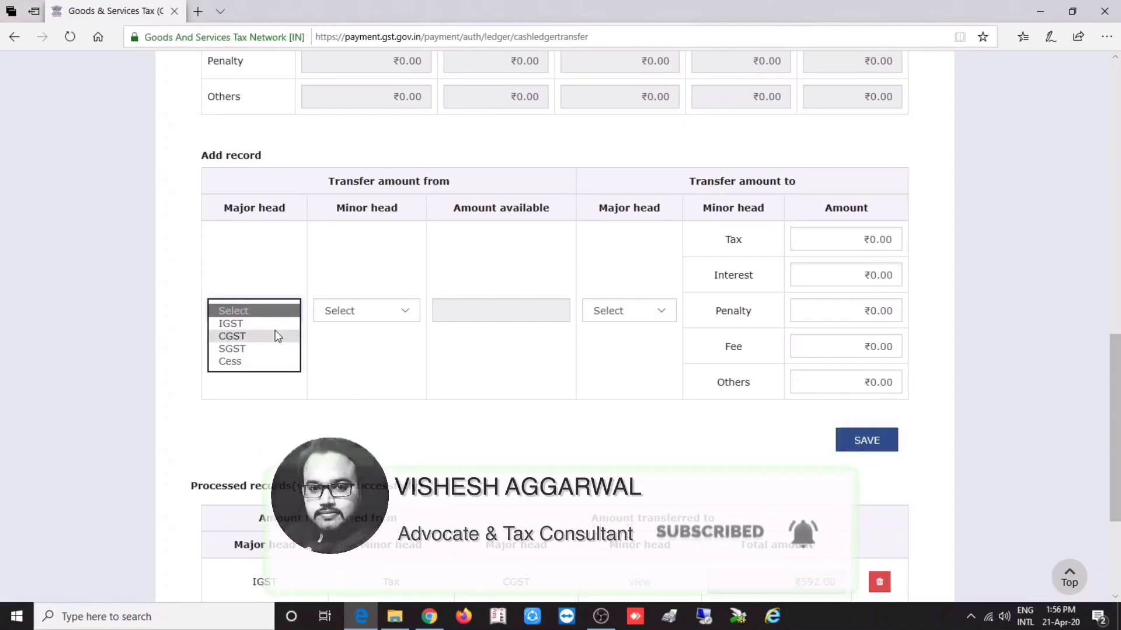
left_click(275, 325)
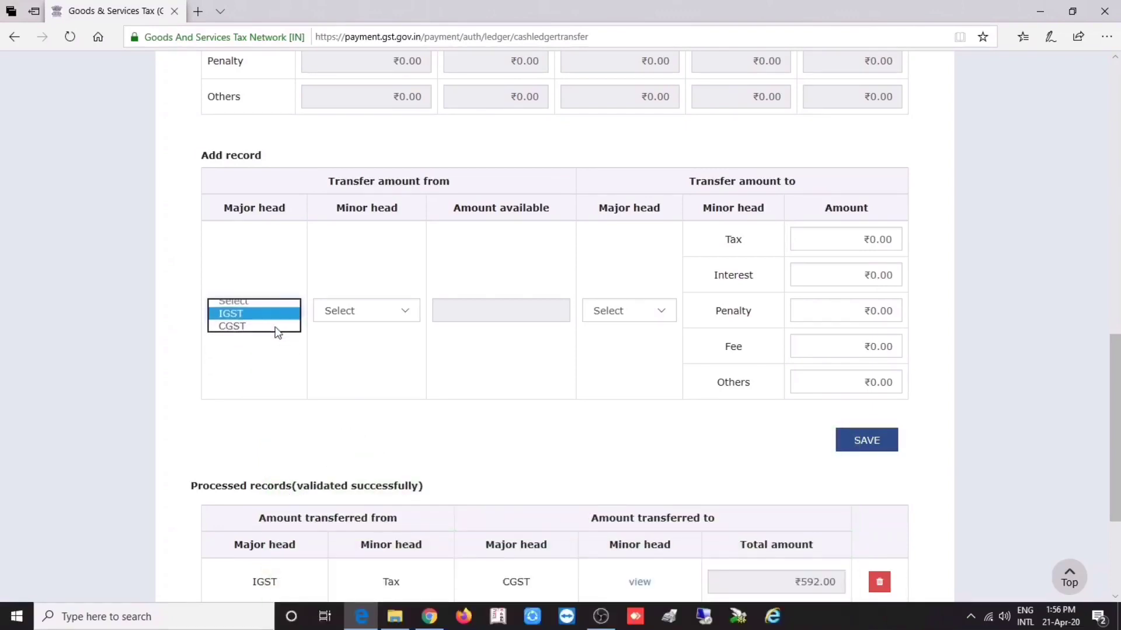
left_click(402, 309)
left_click(393, 323)
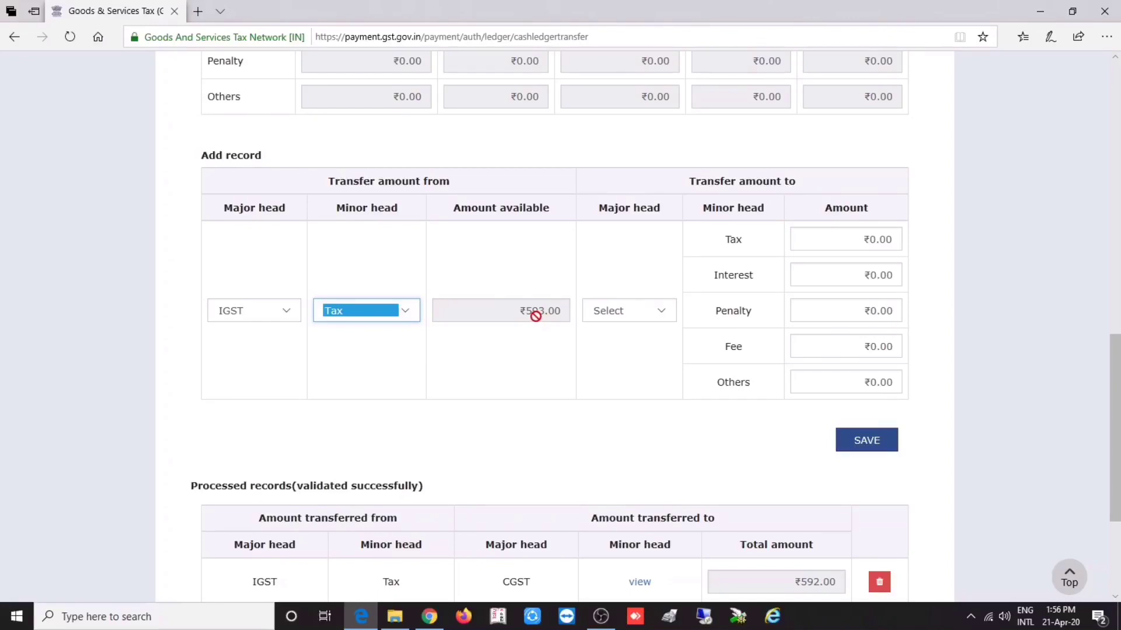
Allocate ₹593 to Tax under the SGST major head, save and confirm the record, and check the updated balance preview.
left_click(645, 313)
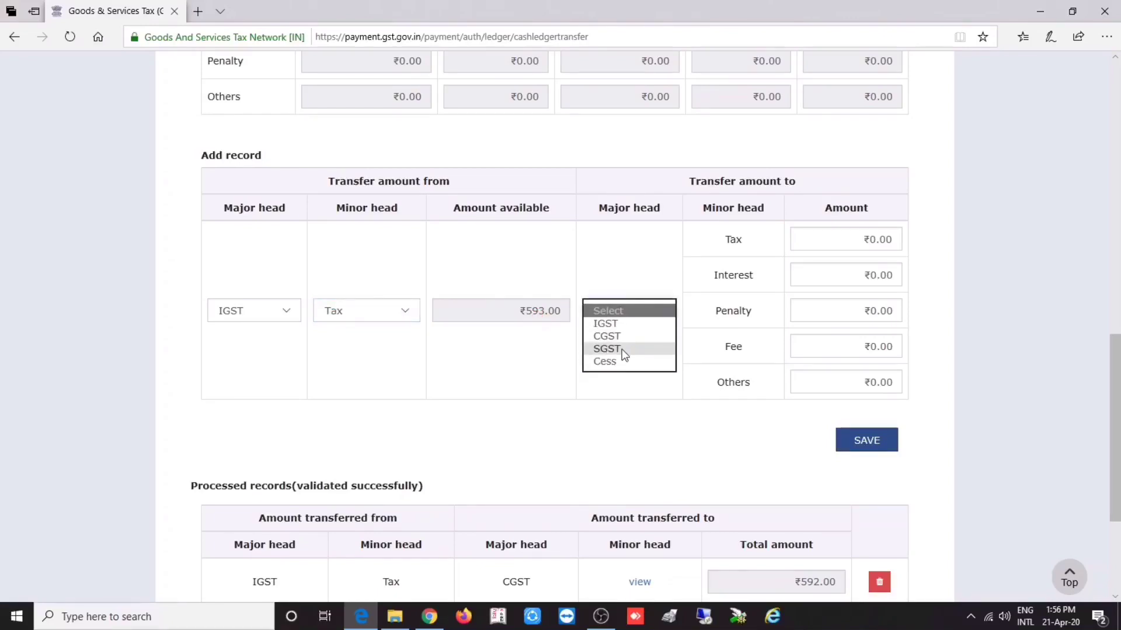
left_click(623, 350)
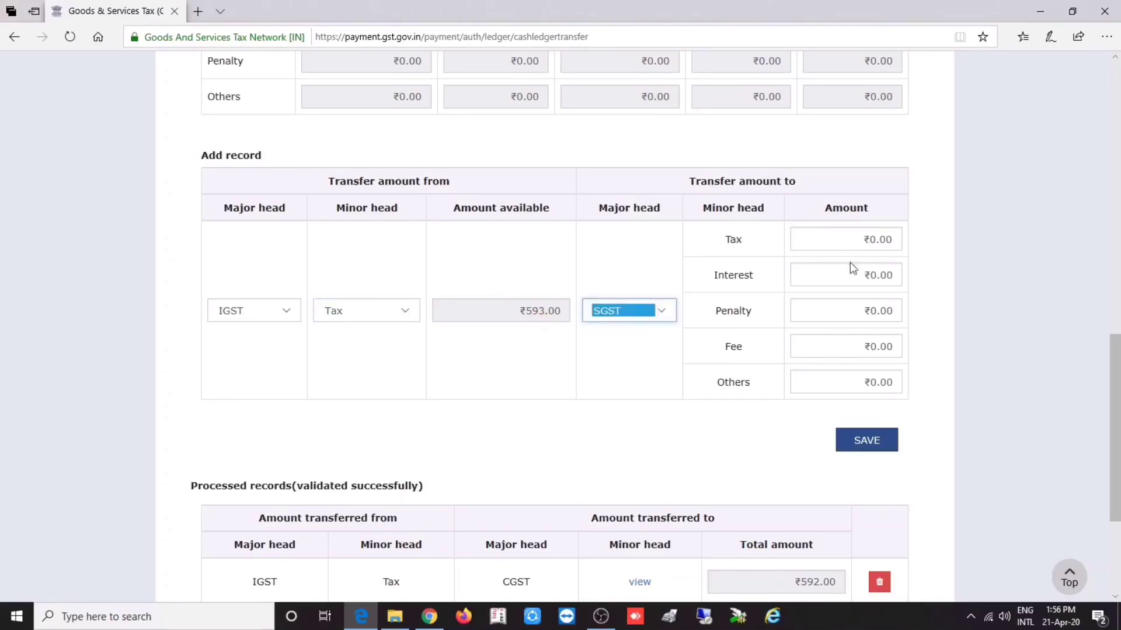
left_click(860, 244)
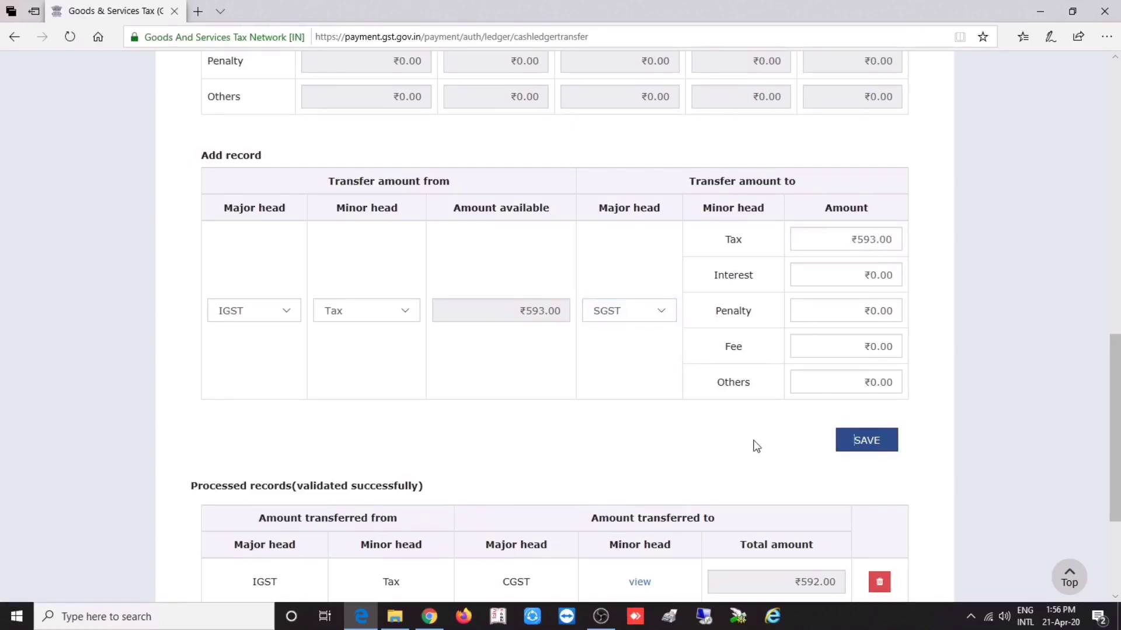
left_click(877, 440)
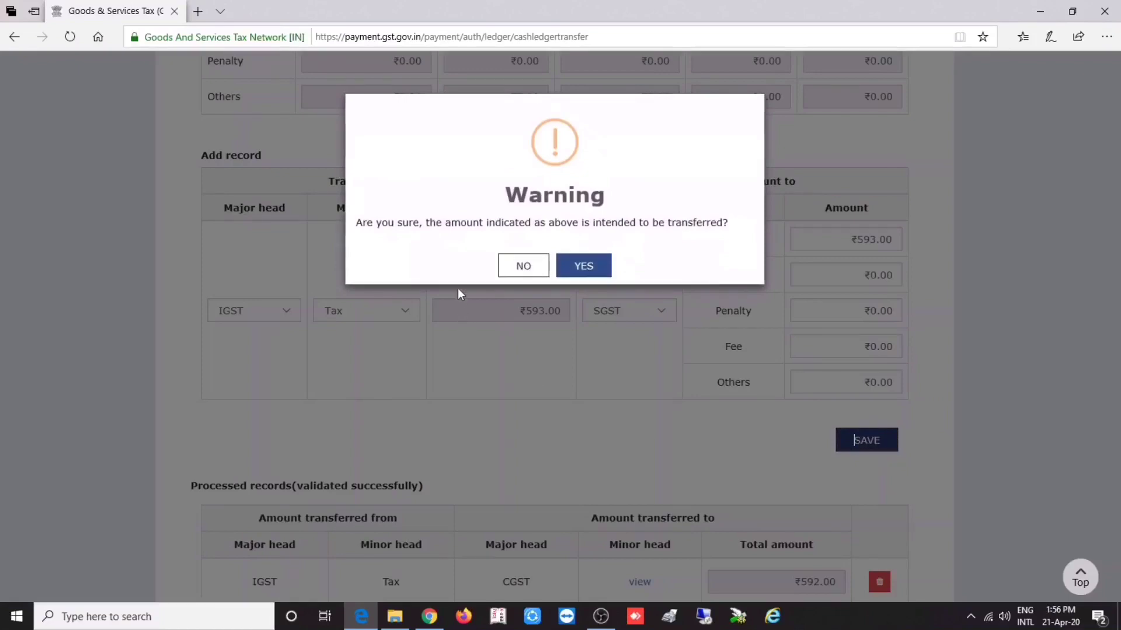
left_click(597, 264)
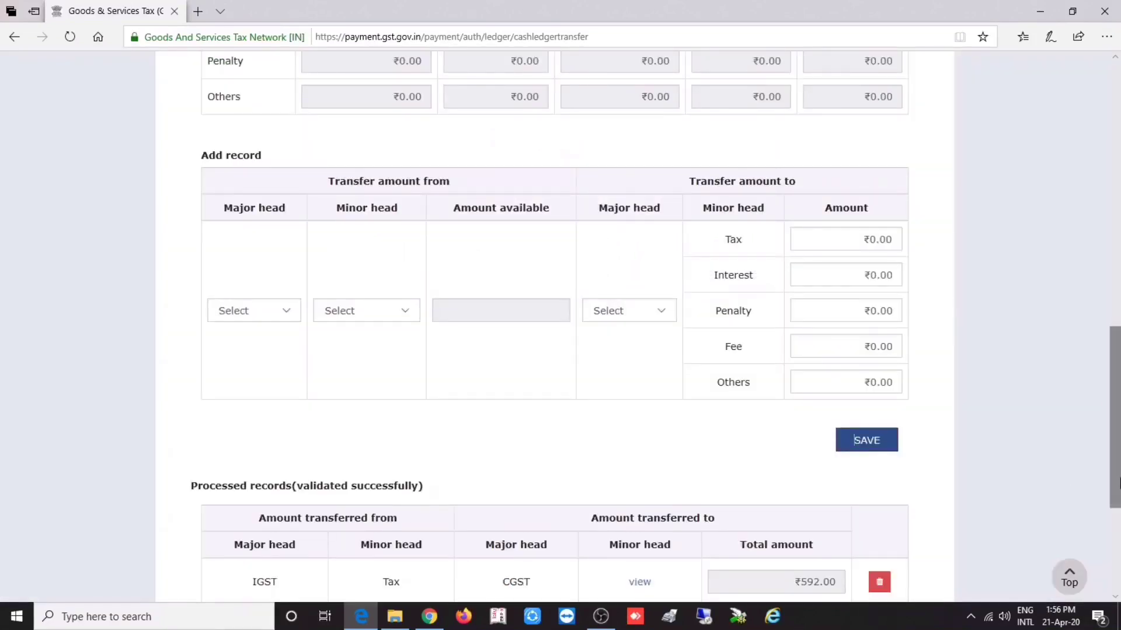
left_click_drag(1116, 423, 1117, 237)
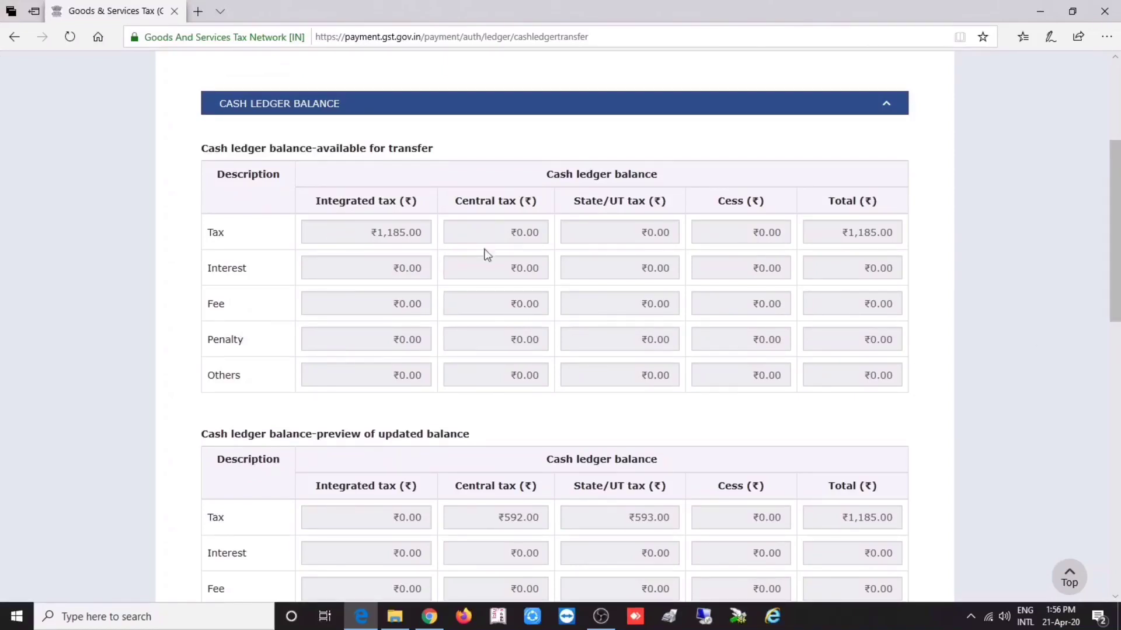
left_click_drag(1113, 253, 1113, 337)
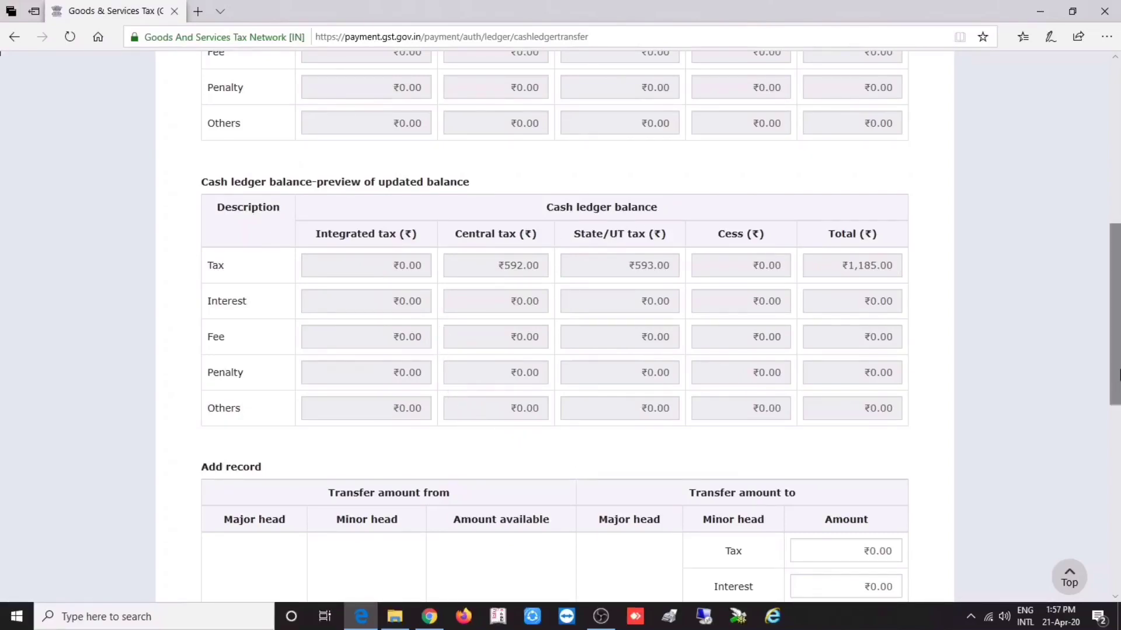
Proceed to file with the two processed IGST transfer records to CGST and SGST.
scroll(1119, 374, "down", 8)
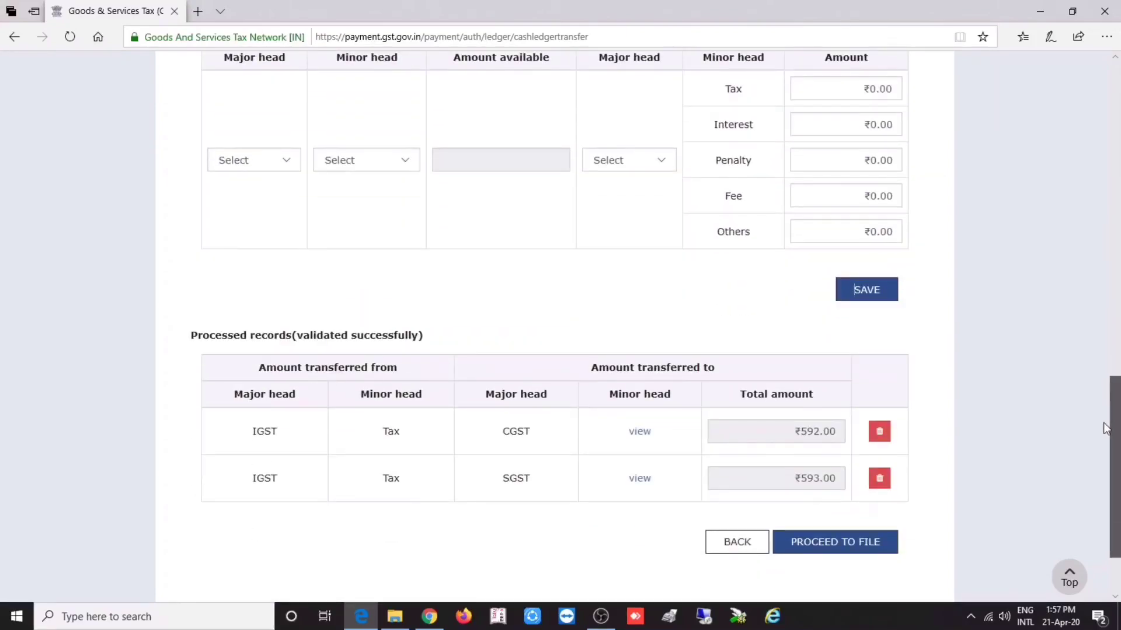
scroll(1107, 427, "down", 1)
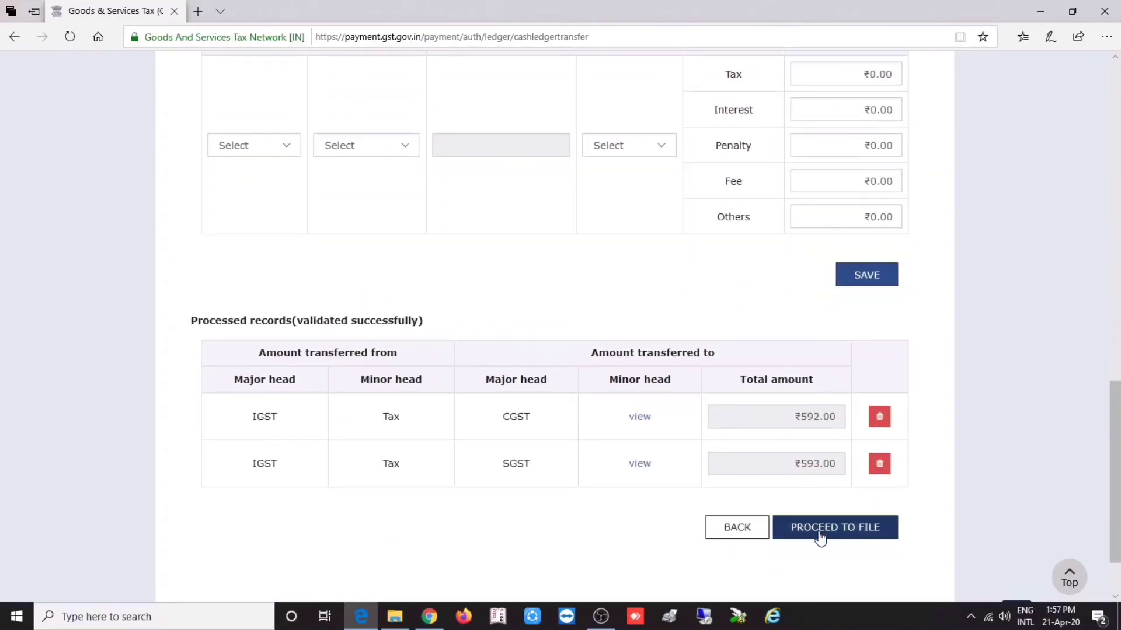
left_click(854, 536)
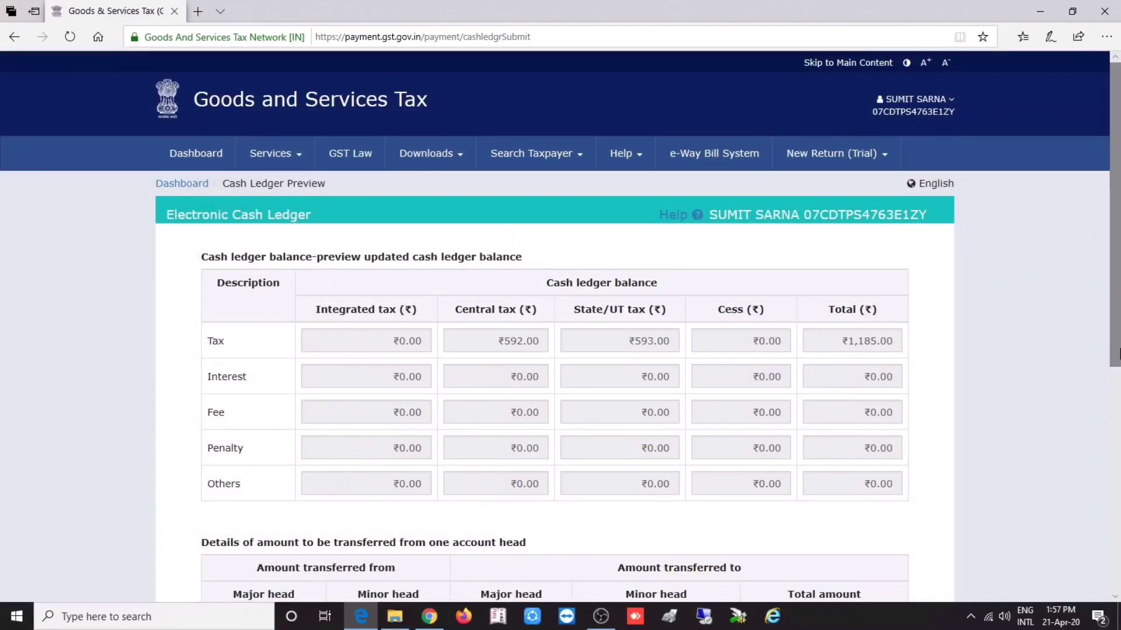
Accept the verification declaration below the transfer details and select the authorised signatory.
left_click_drag(1119, 297, 1118, 378)
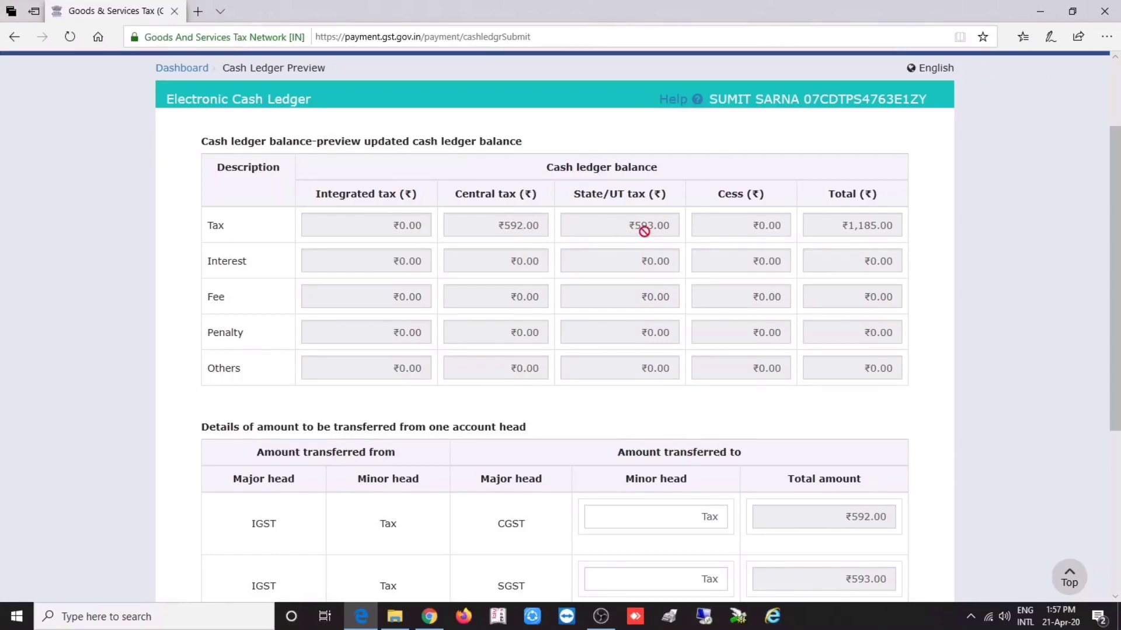
scroll(471, 506, "down", 5)
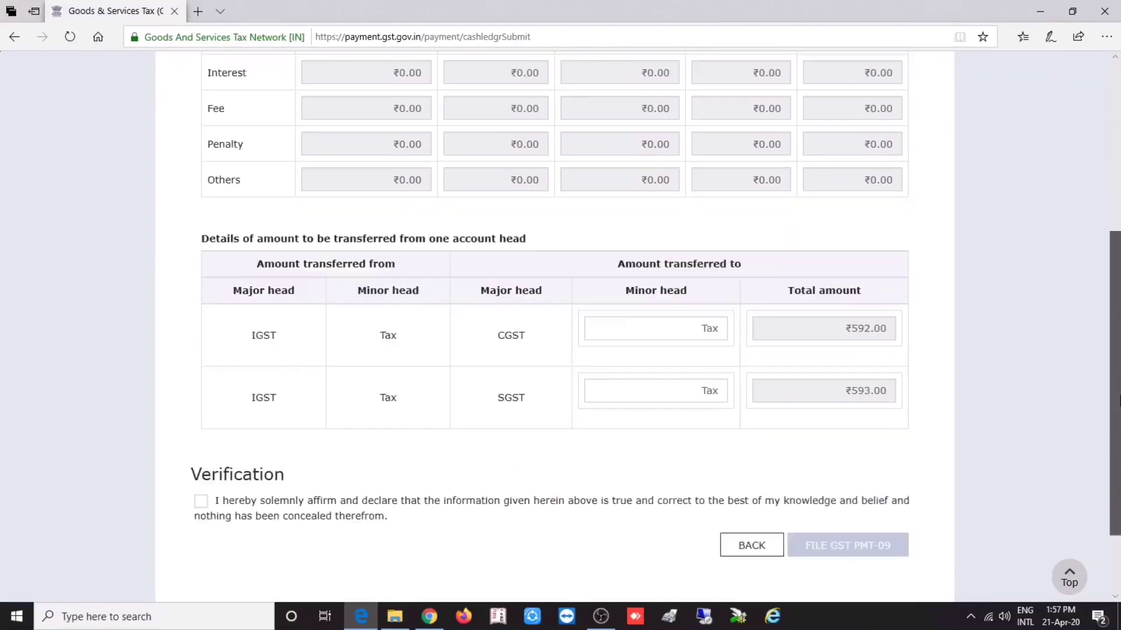
left_click(201, 400)
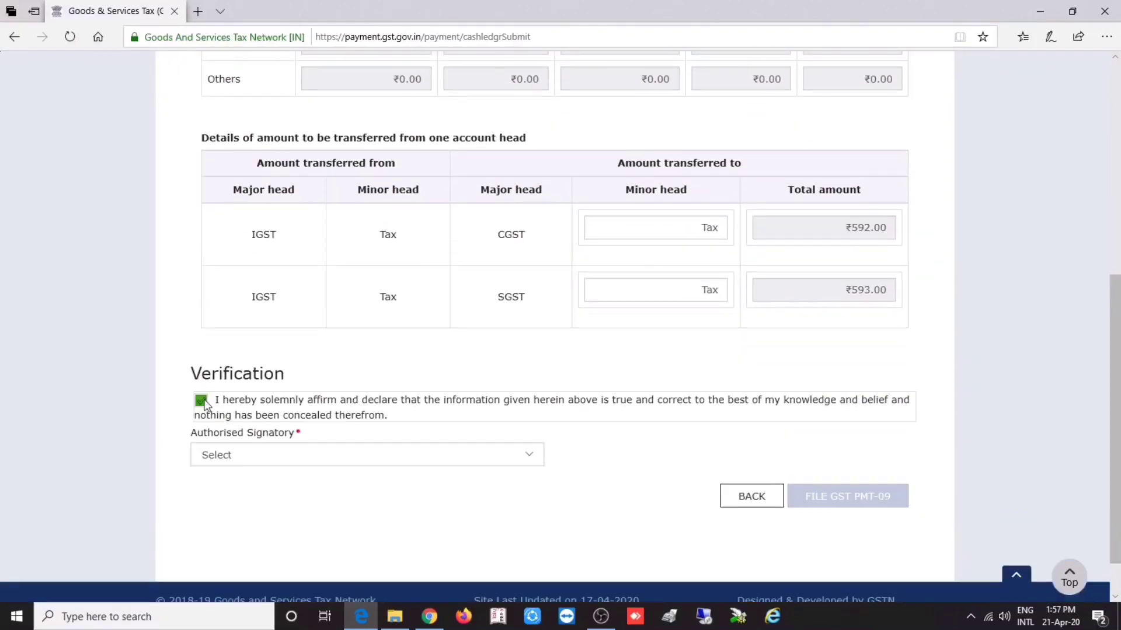
left_click(223, 449)
left_click(227, 467)
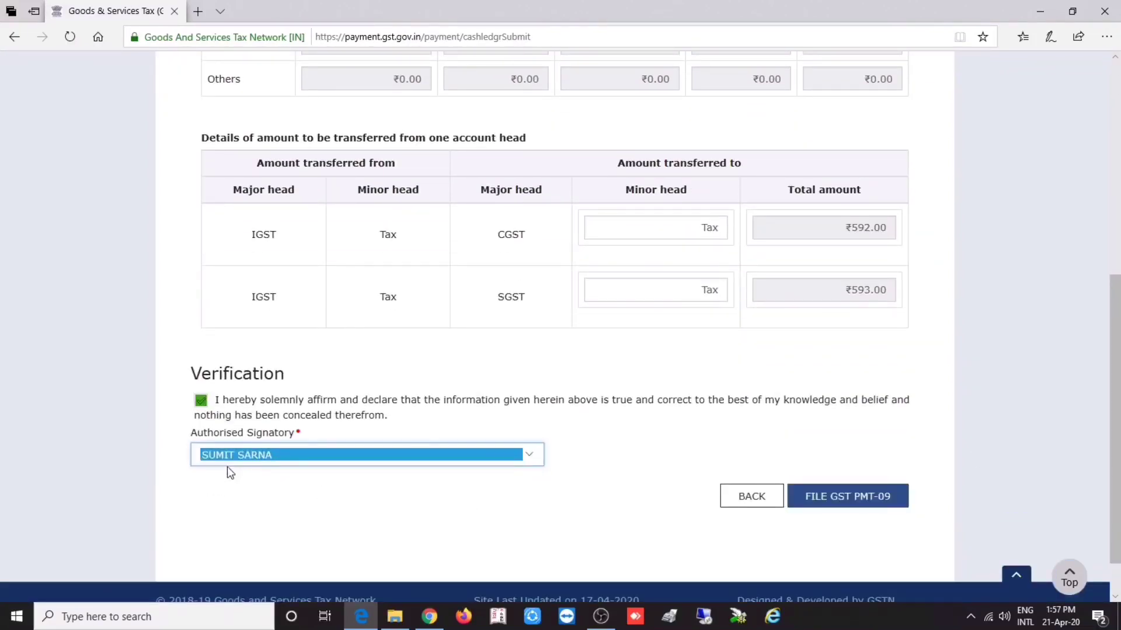
Submit the GST PMT-09 for filing, confirm the intended transfer, and proceed with EVC as the filing method.
left_click(869, 501)
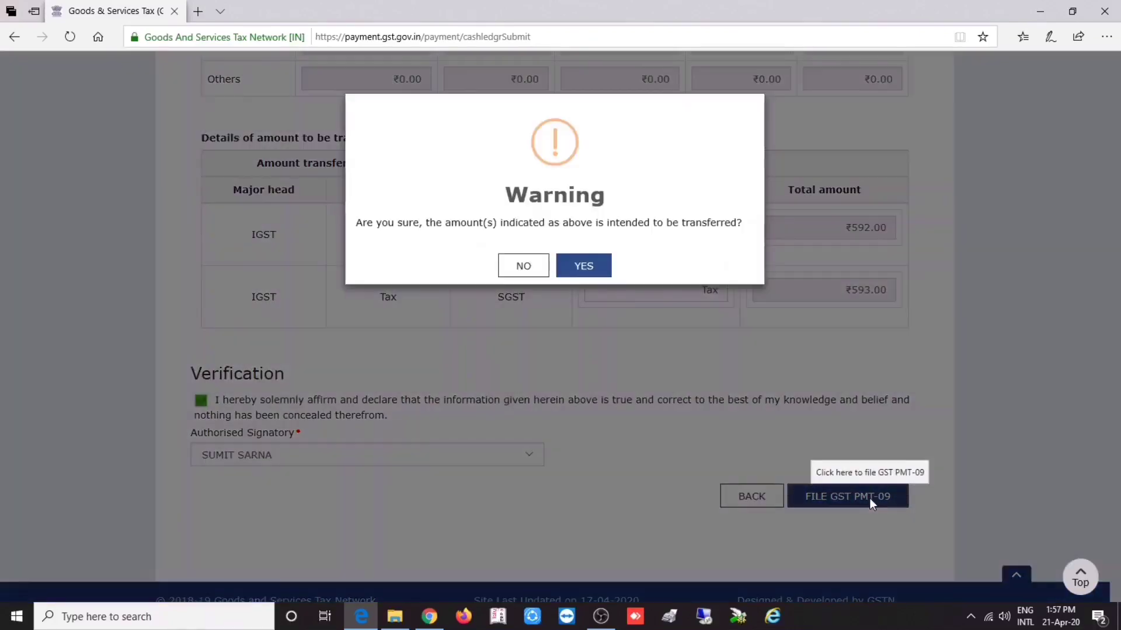
left_click(584, 267)
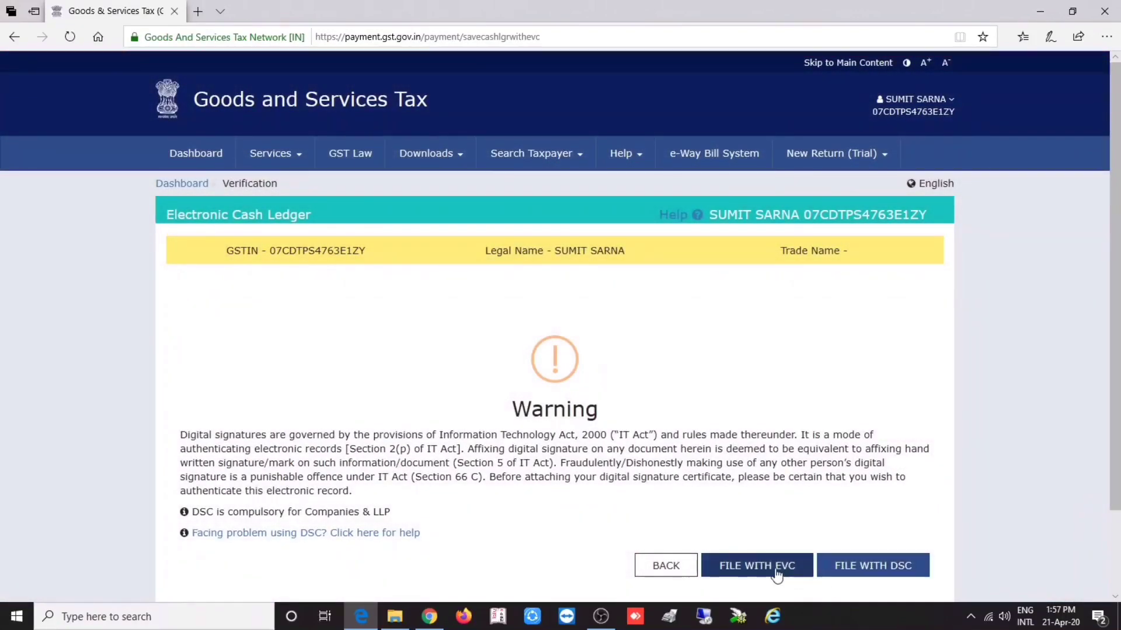
scroll(1118, 463, "down", 2)
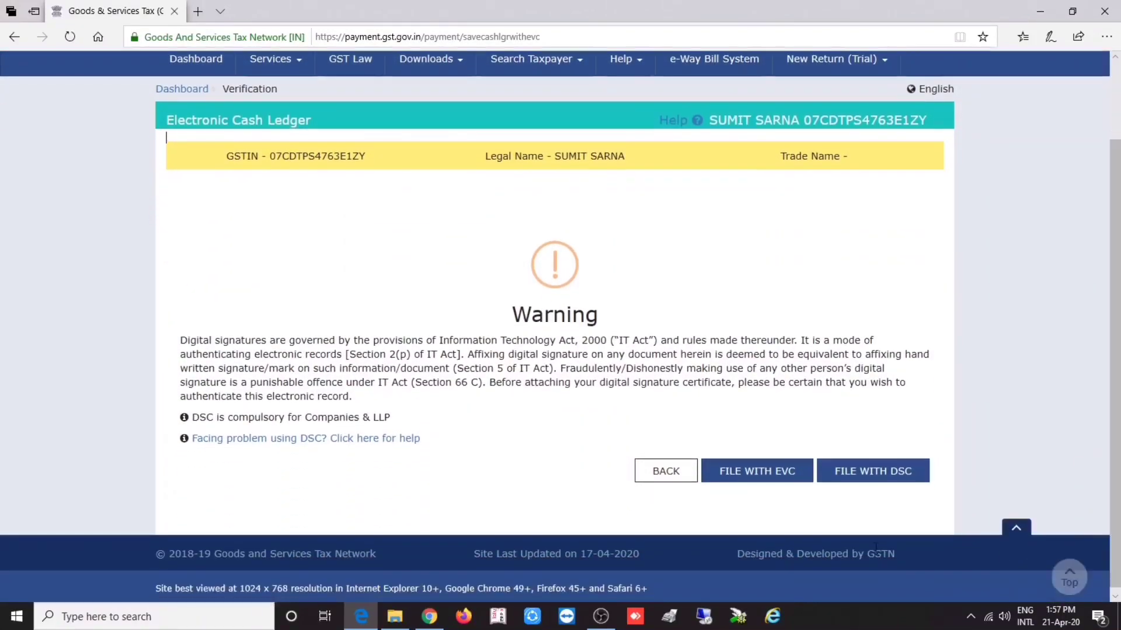
left_click(761, 474)
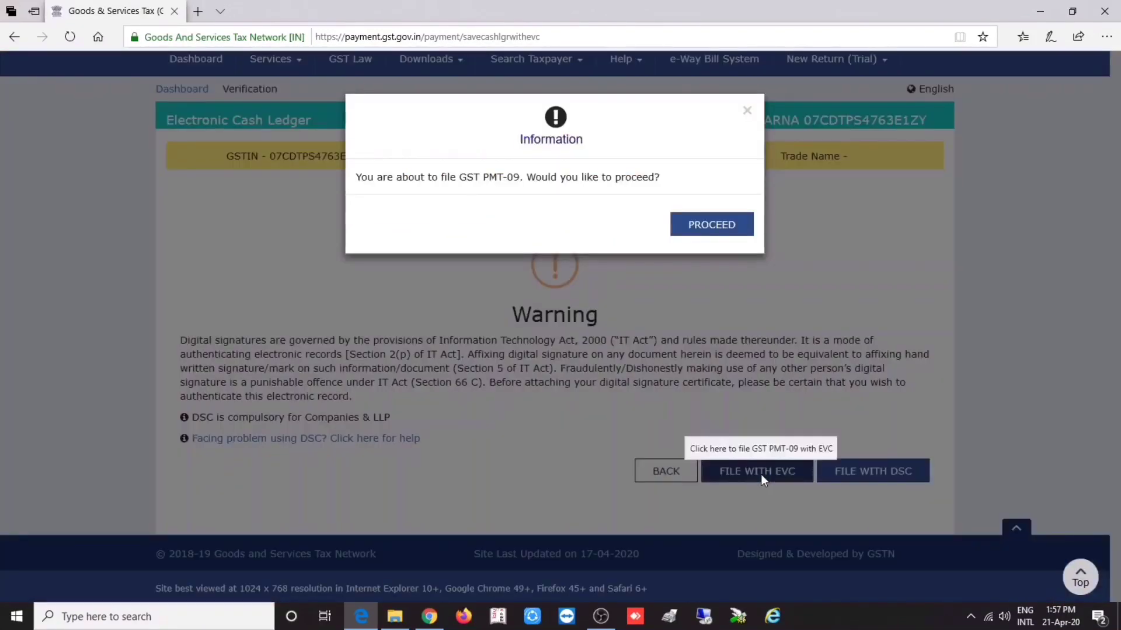
left_click(716, 228)
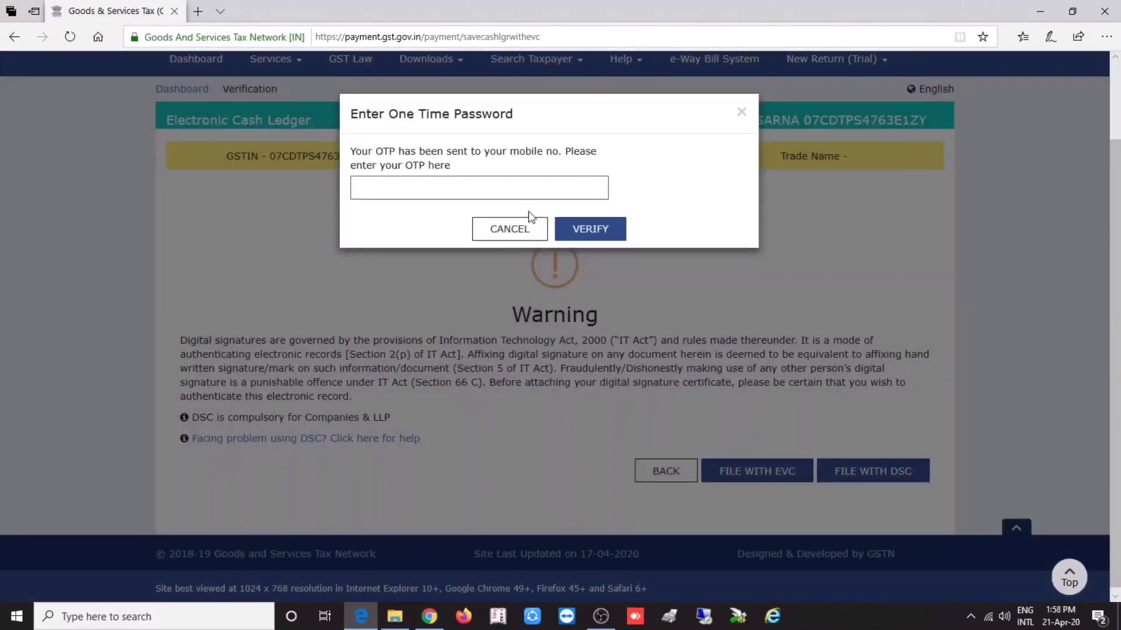
Enter the one-time password to verify the GST PMT-09 filing, acknowledge it, and go to the dashboard.
left_click(522, 191)
type("******")
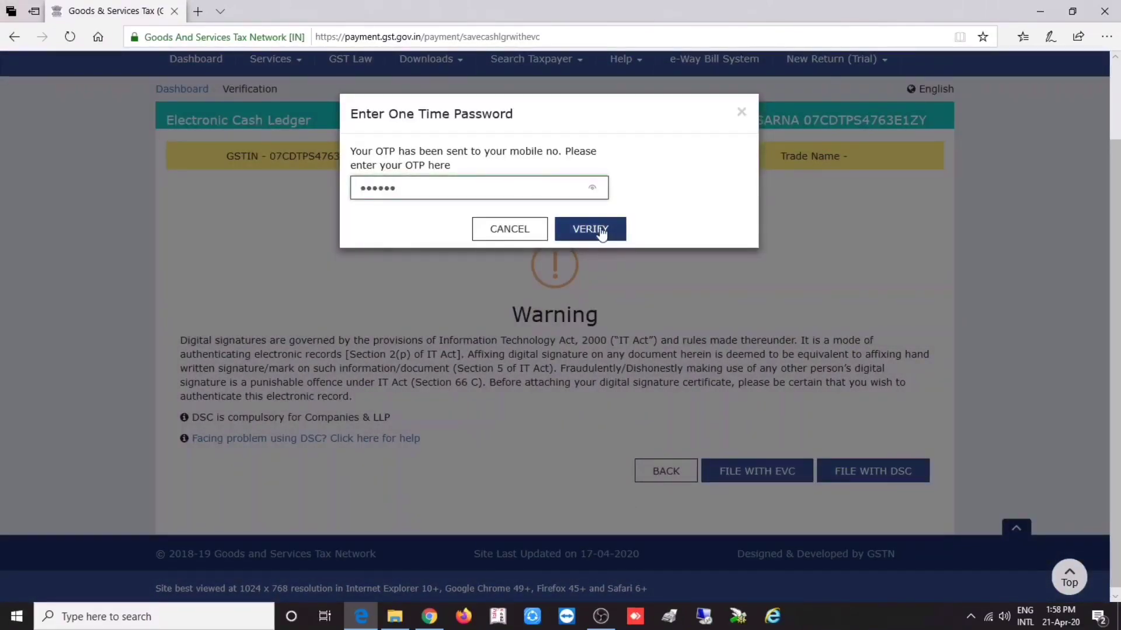
left_click(599, 231)
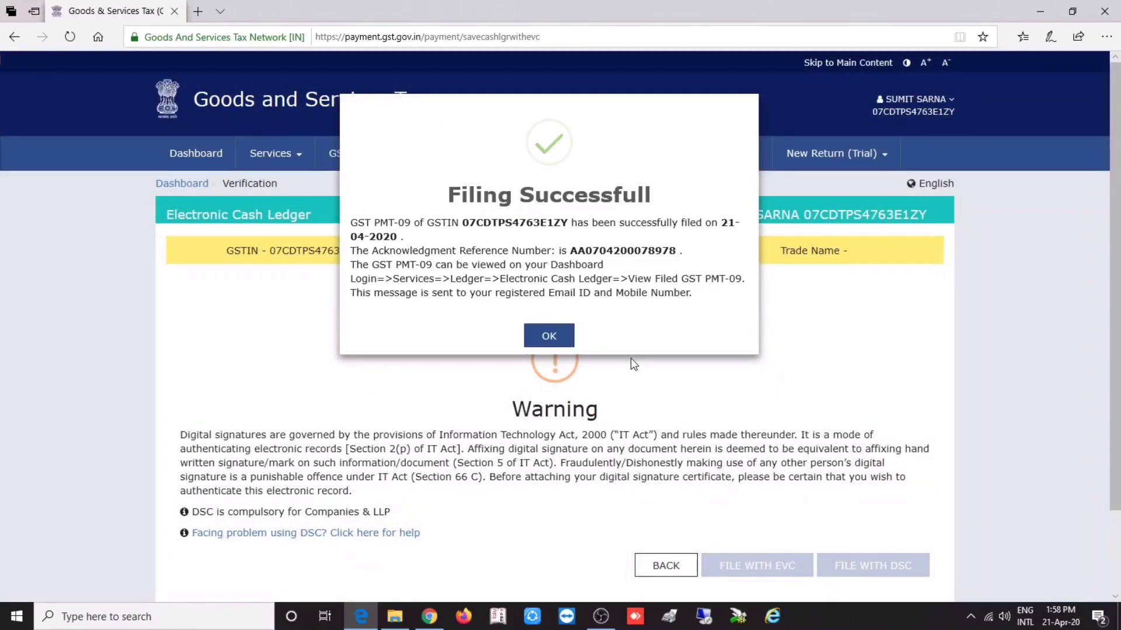
left_click(556, 337)
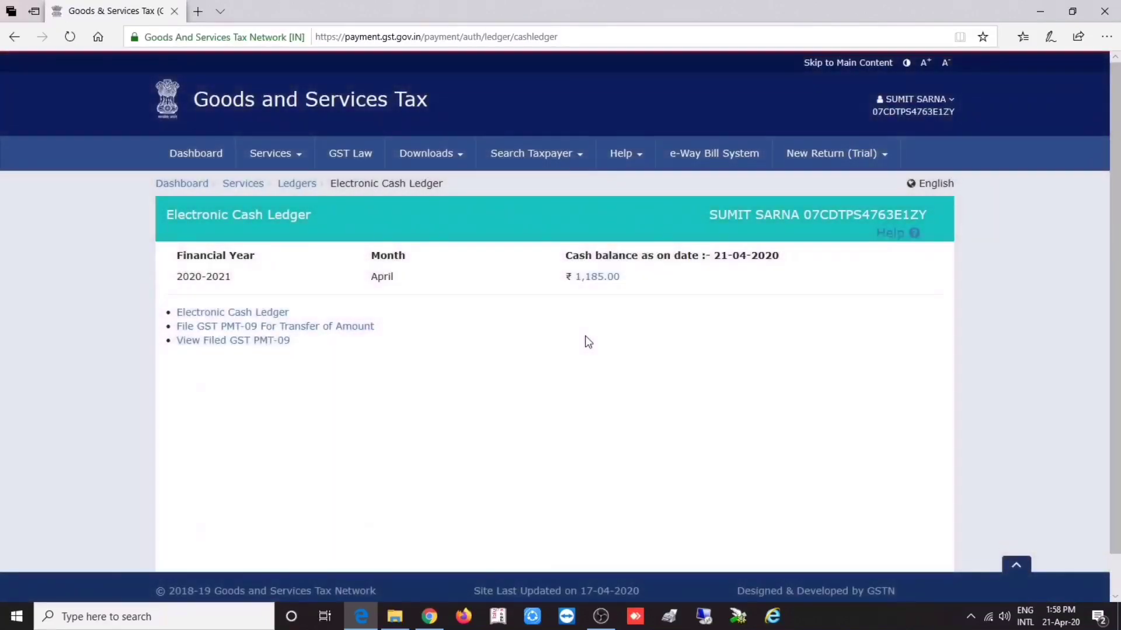
left_click(193, 153)
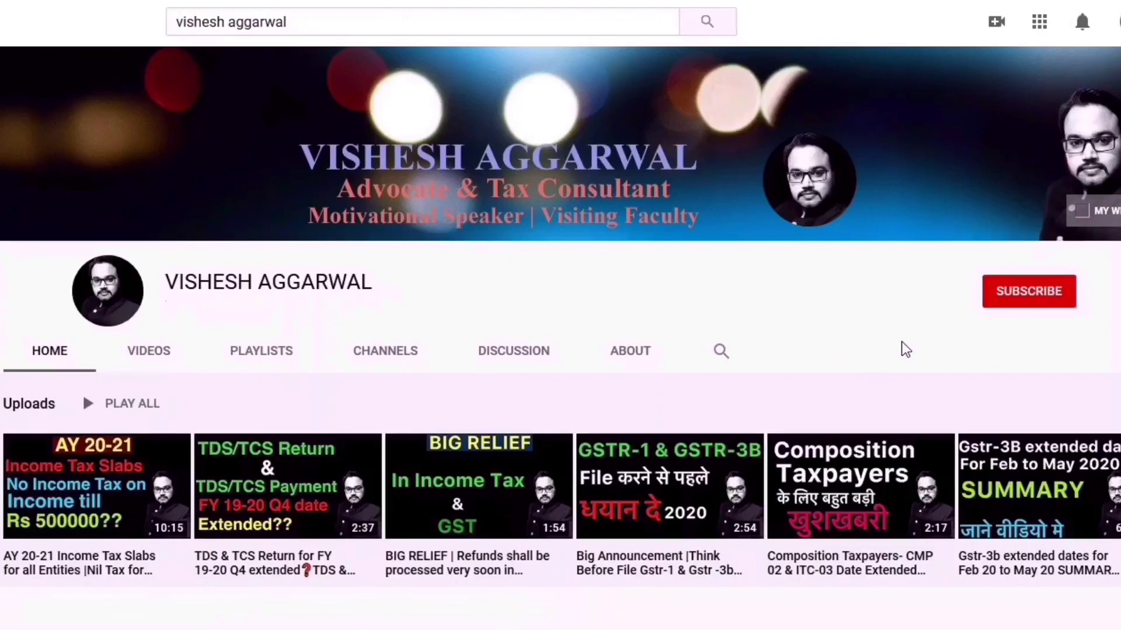
On YouTube, subscribe to the open tax consultant's channel and set its notifications to All.
left_click(1010, 301)
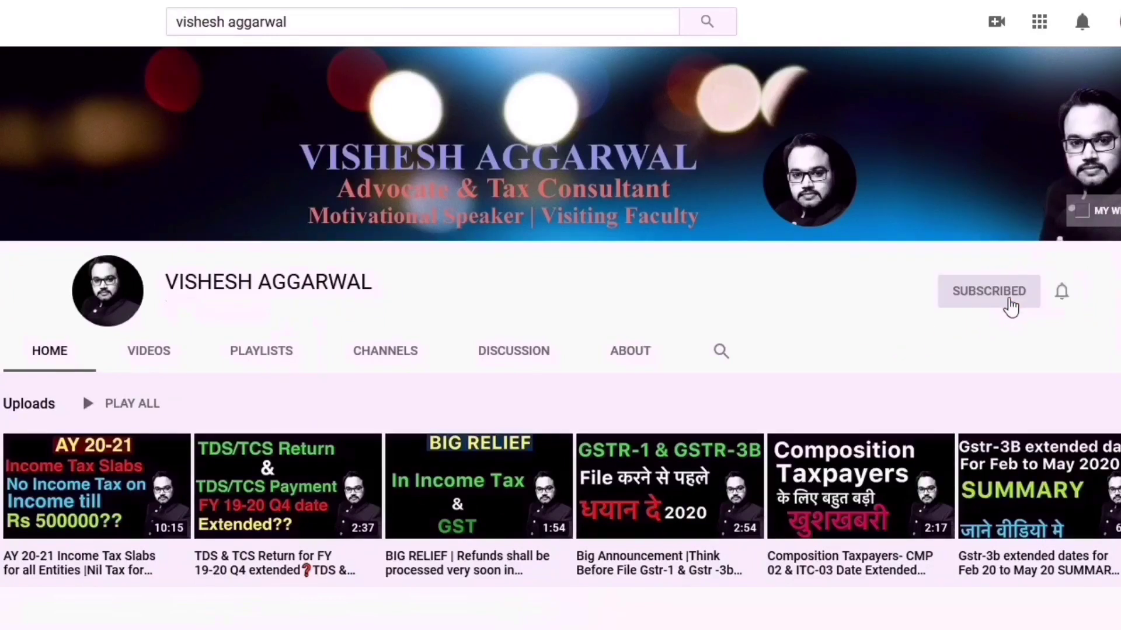
left_click(1061, 298)
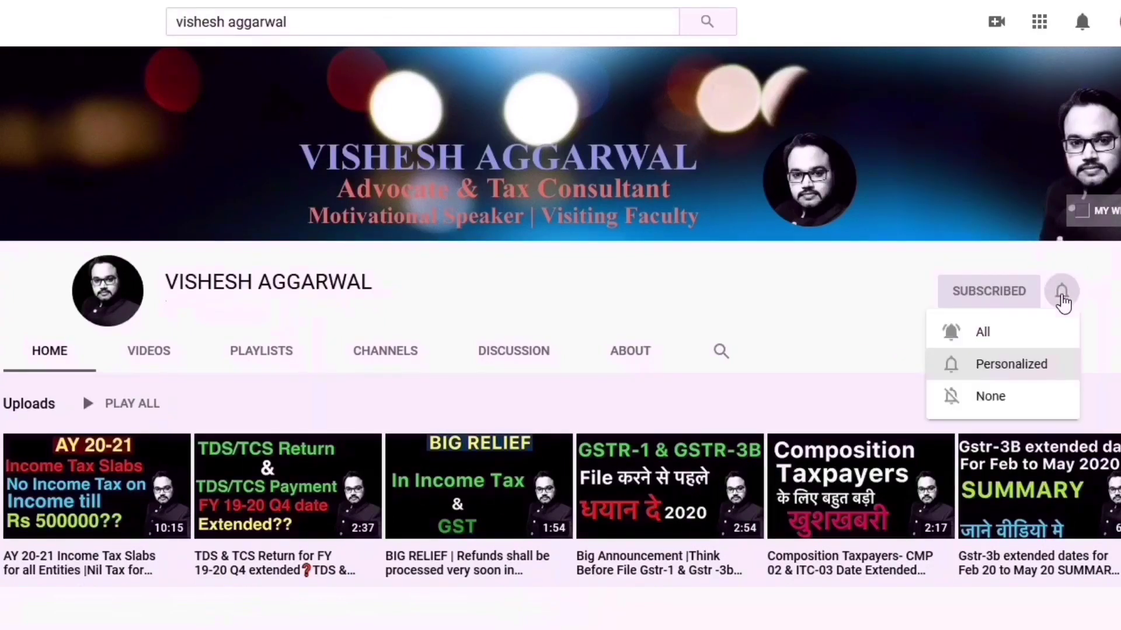
left_click(999, 342)
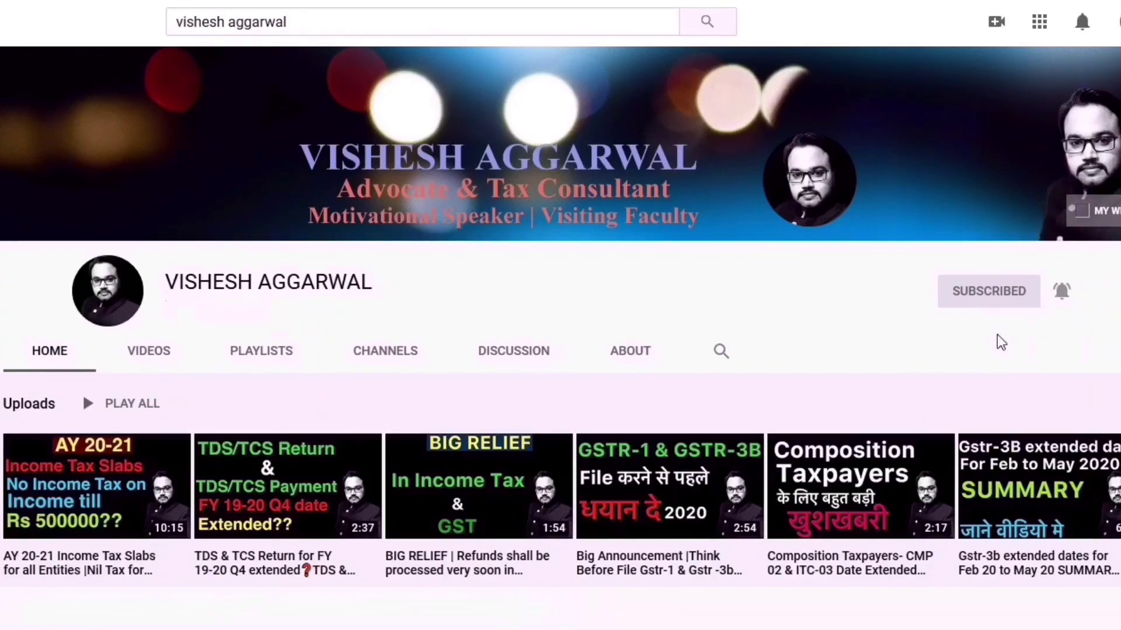